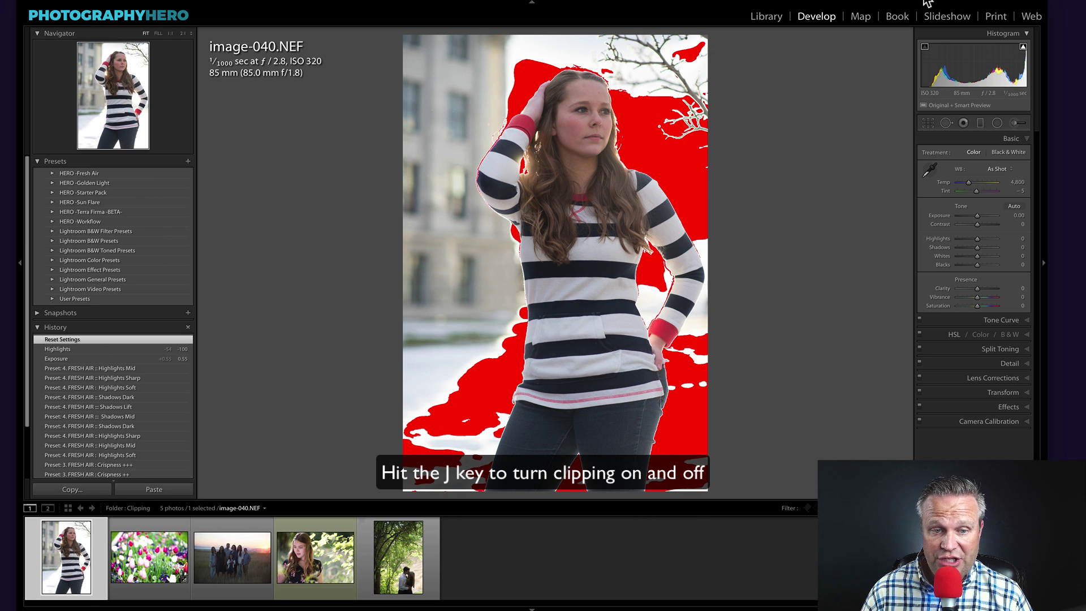
{"action": "key", "text": "j"}
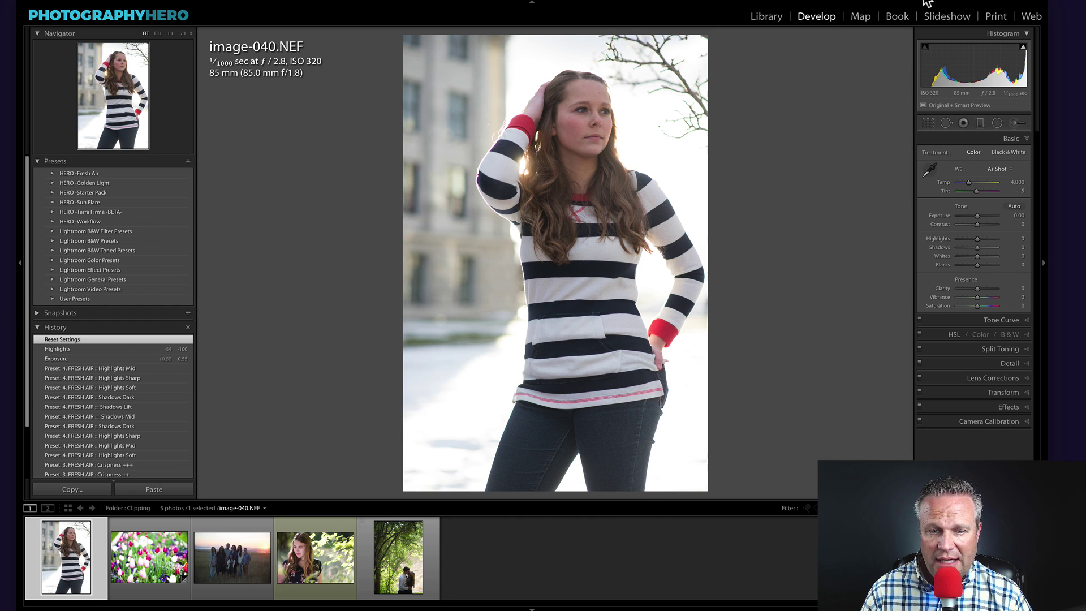
{"action": "key", "text": "j"}
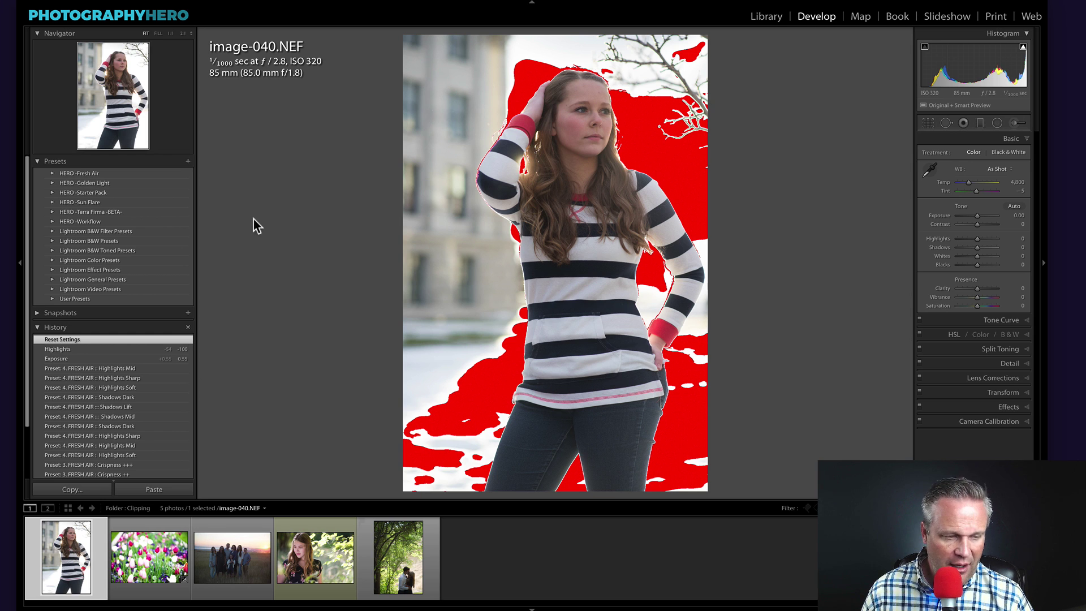
Apply Fresh Air Start, Lens Correction On (after comparing with Off), Hero FA 04 and Crispness +++ presets.
{"action": "left_click", "coordinate": [53, 173]}
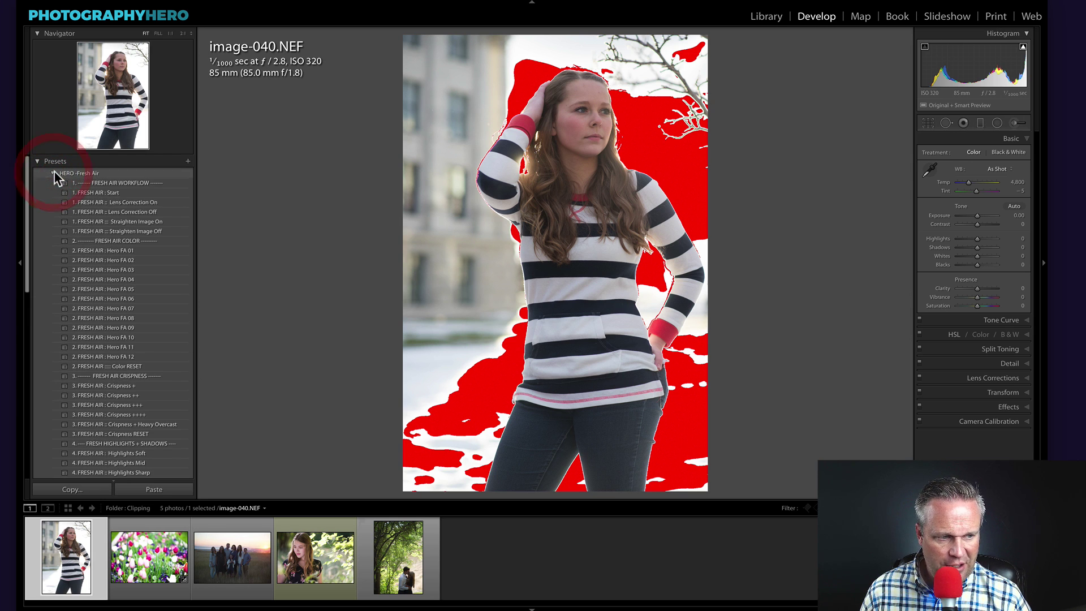
{"action": "left_click", "coordinate": [115, 195]}
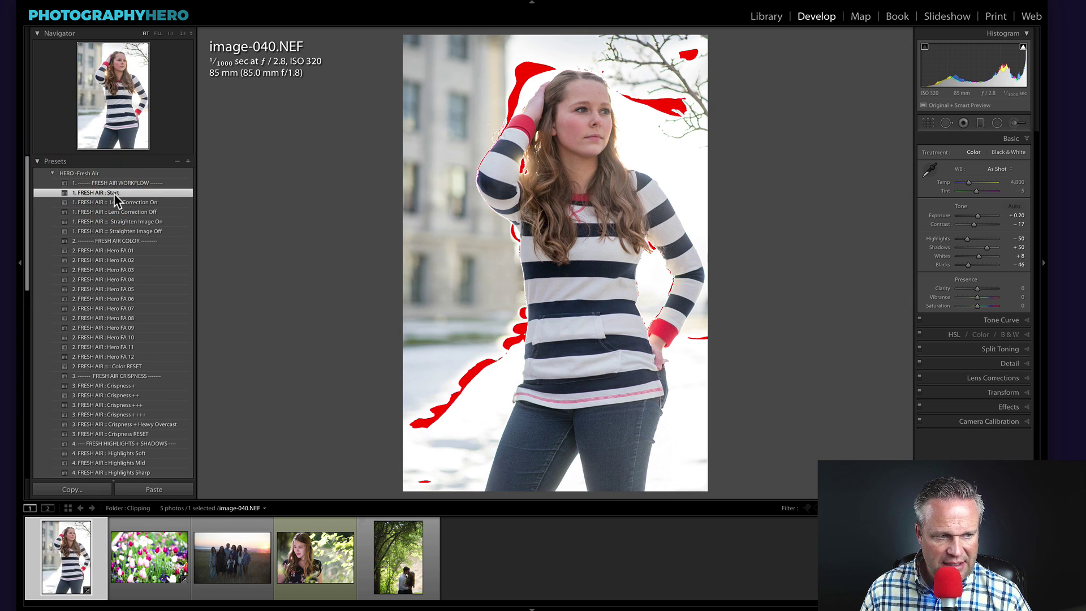
{"action": "left_click", "coordinate": [131, 202]}
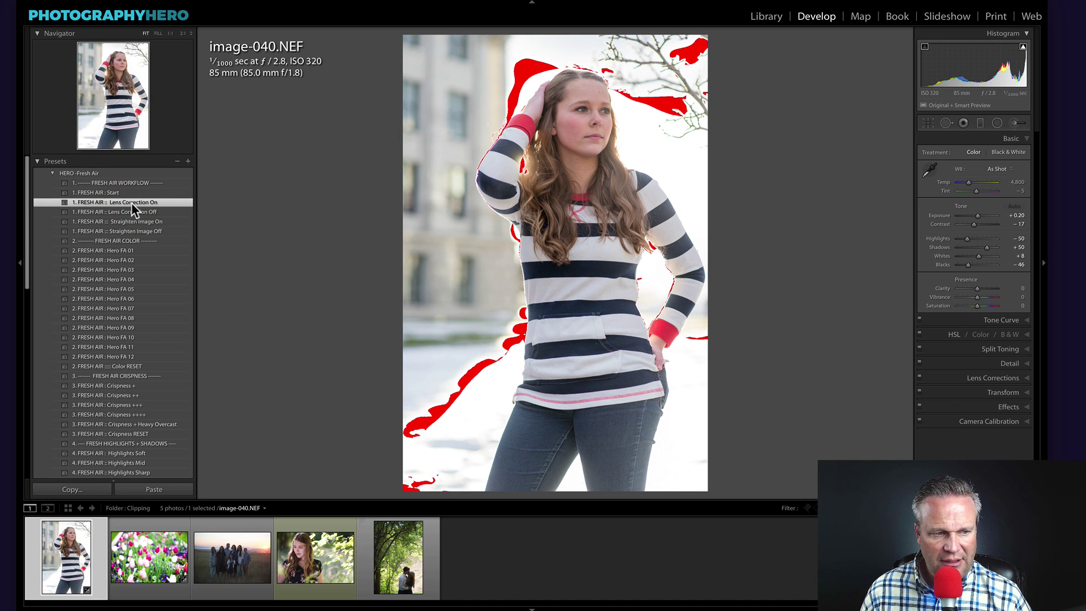
{"action": "left_click", "coordinate": [134, 211]}
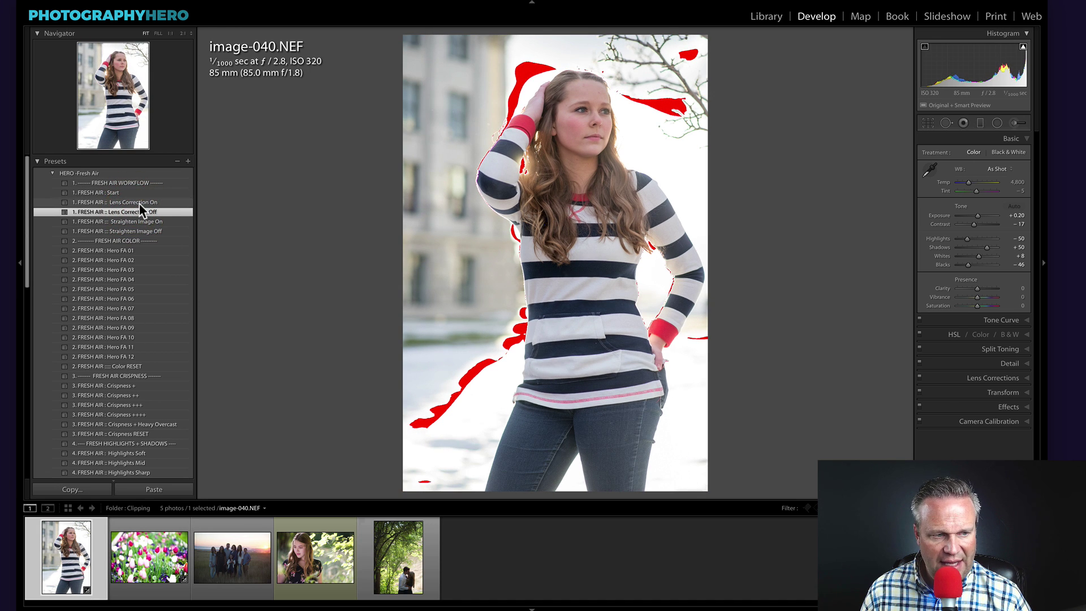
{"action": "left_click", "coordinate": [139, 202]}
{"action": "left_click", "coordinate": [138, 211]}
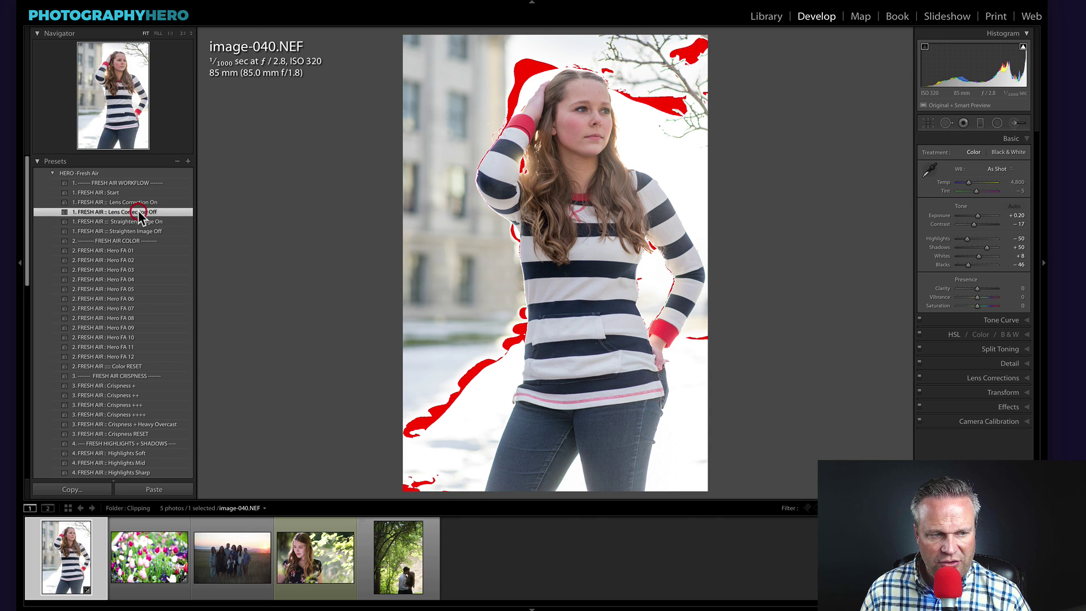
{"action": "left_click", "coordinate": [140, 202]}
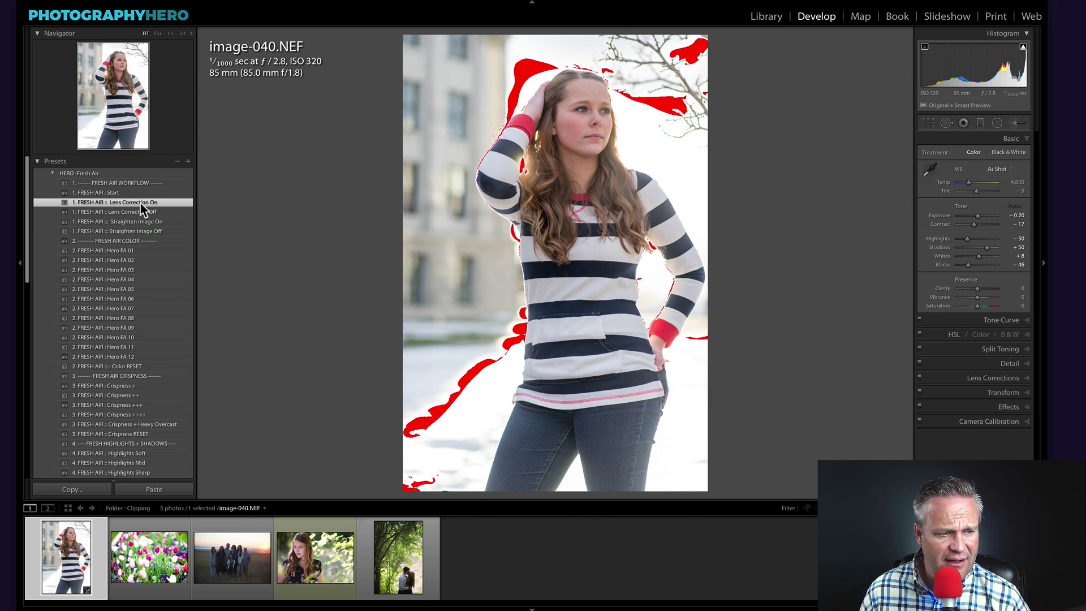
{"action": "left_click", "coordinate": [152, 278]}
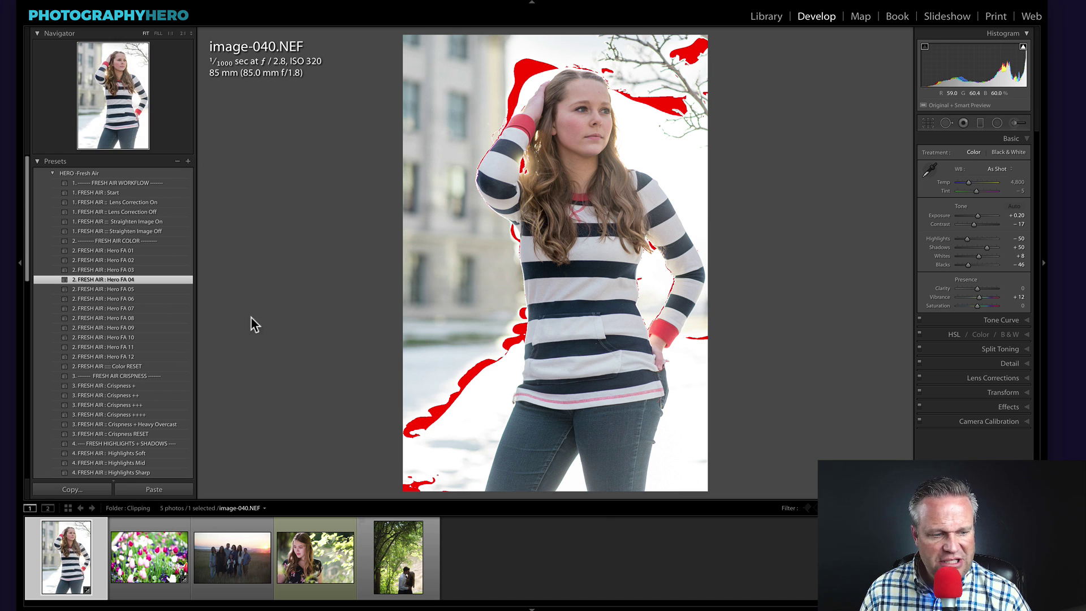
{"action": "left_click", "coordinate": [156, 405]}
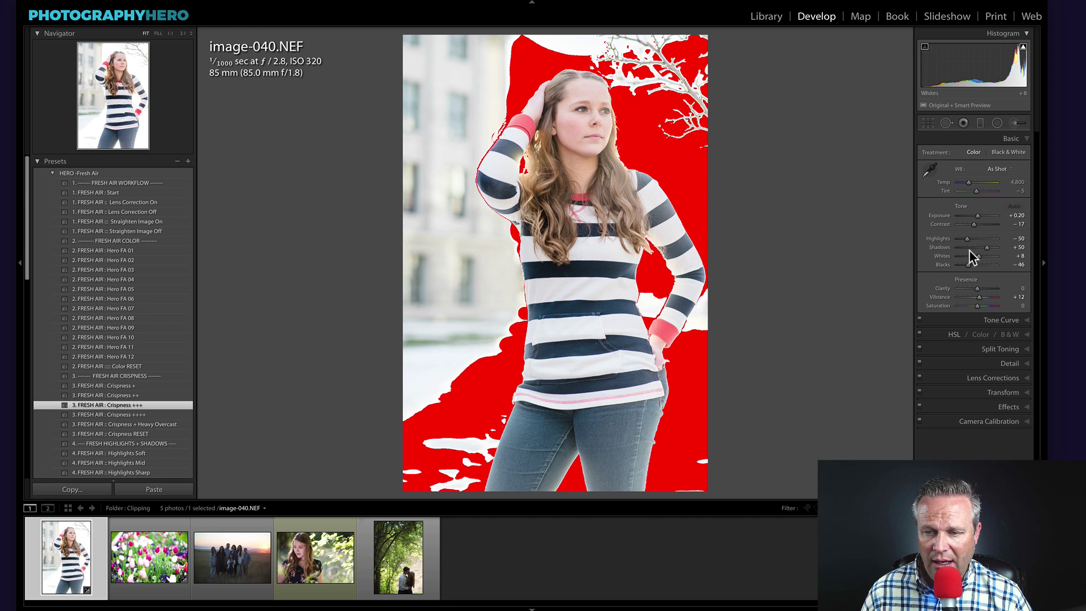
Set Contrast +14 and Exposure -0.05, hide clipping, and create virtual copy image-040.NEF Copy 1.
{"action": "left_click_drag", "start_coordinate": [977, 223], "coordinate": [976, 215]}
{"action": "key", "text": "j"}
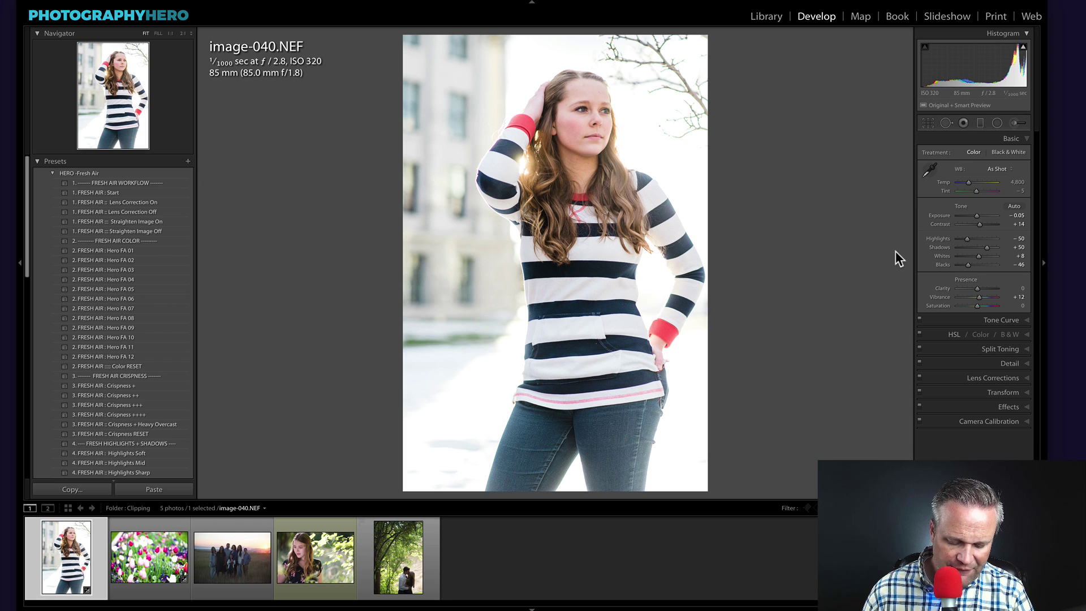
{"action": "key", "text": "ctrl+apostrophe"}
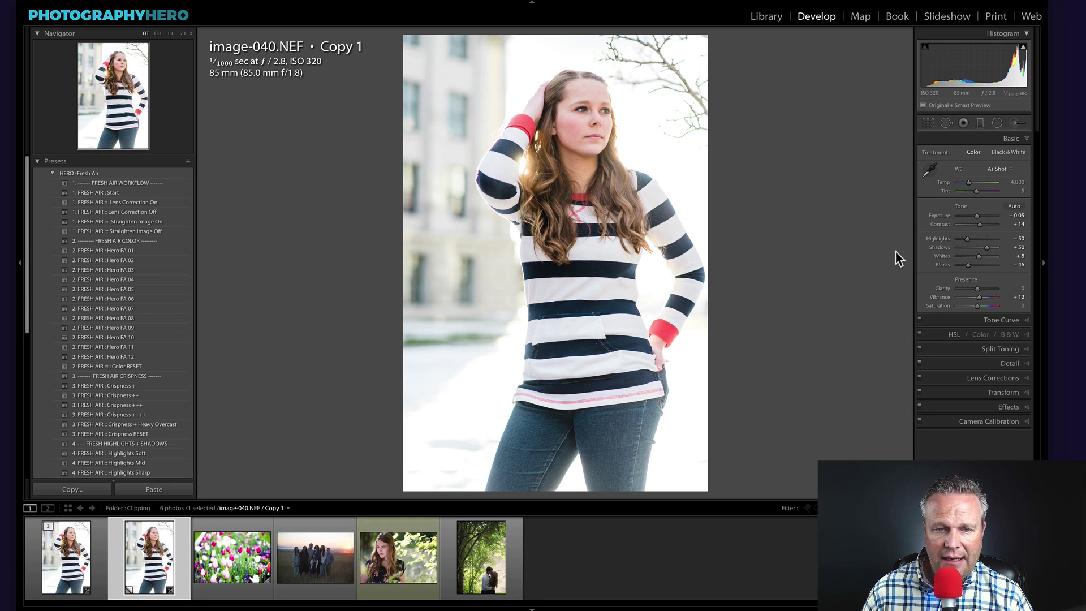
With clipping shown, drop Copy 1's Highlights and Whites to -100, then flip between copy and original.
{"action": "key", "text": "j"}
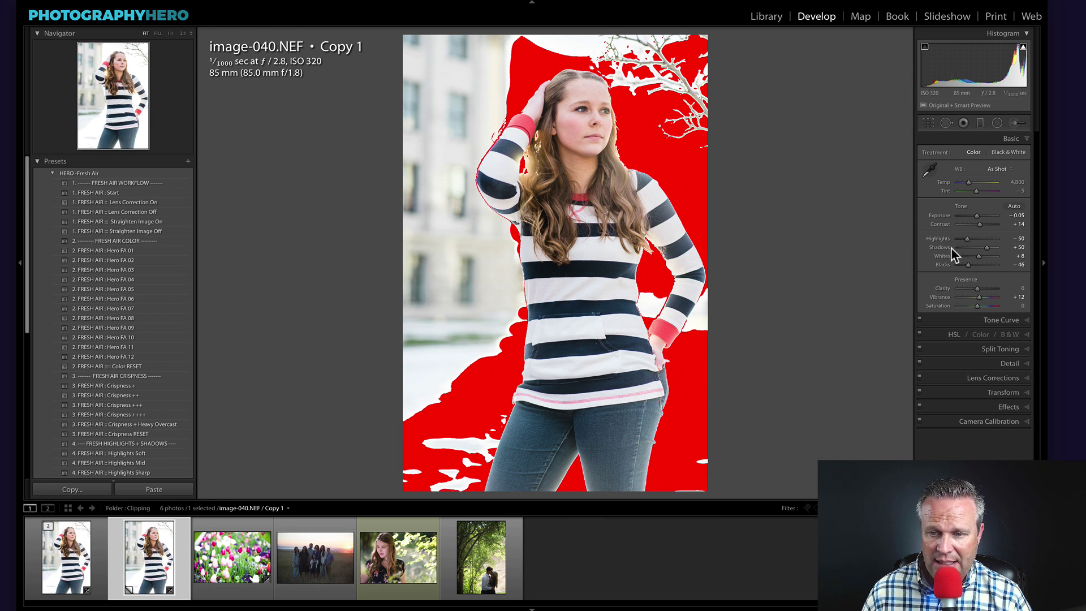
{"action": "left_click_drag", "start_coordinate": [963, 237], "coordinate": [953, 257]}
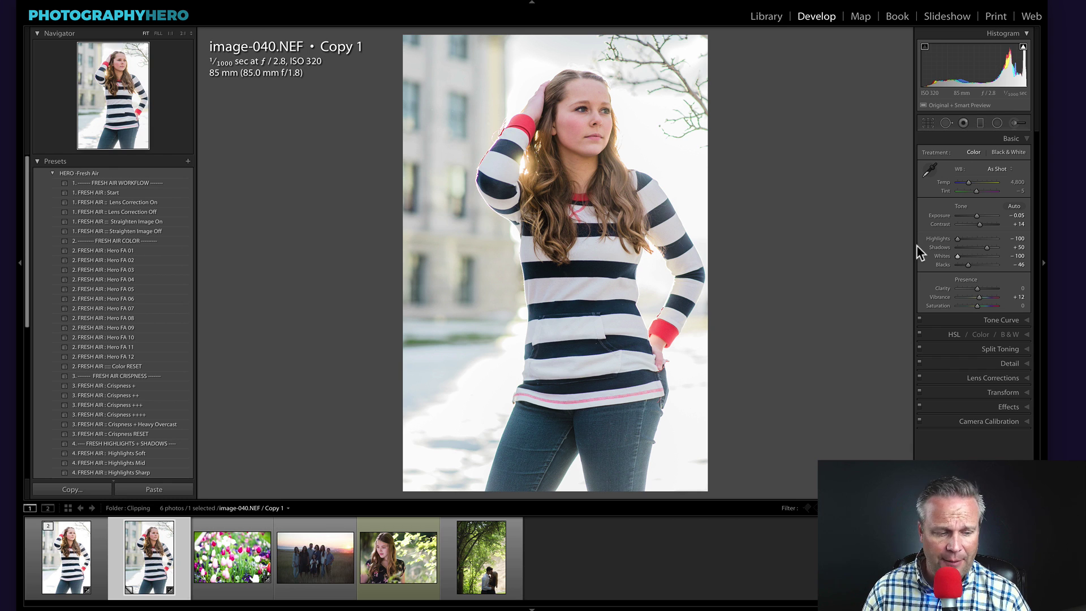
{"action": "key", "text": "Left"}
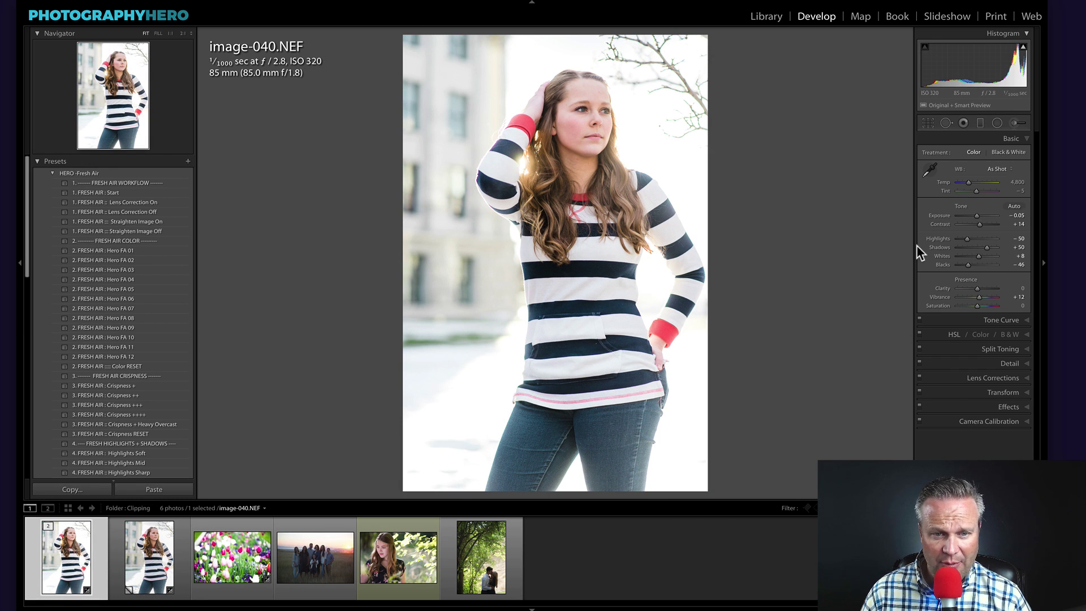
{"action": "key", "text": "Right"}
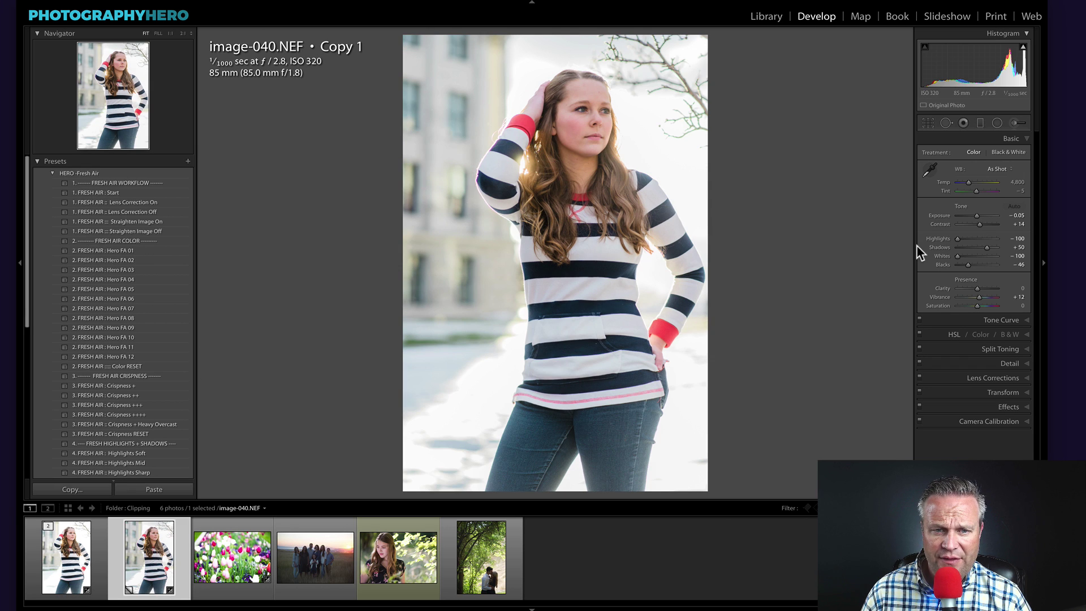
{"action": "key", "text": "Left"}
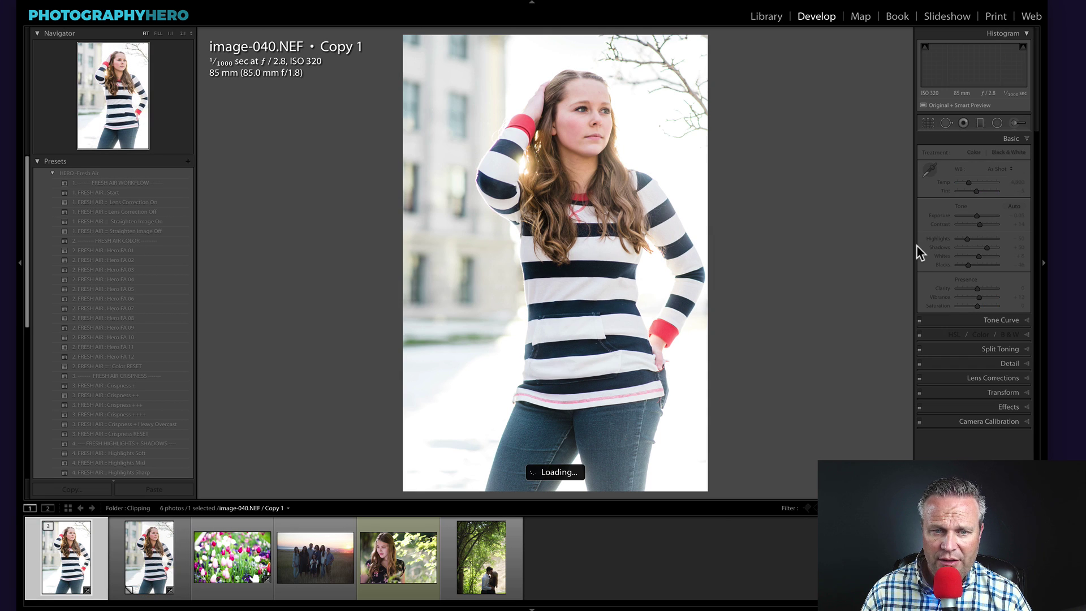
Step back to image-040.NEF Copy 1, then advance to the tulip photo DSC_8032.NEF.
{"action": "key", "text": "Right"}
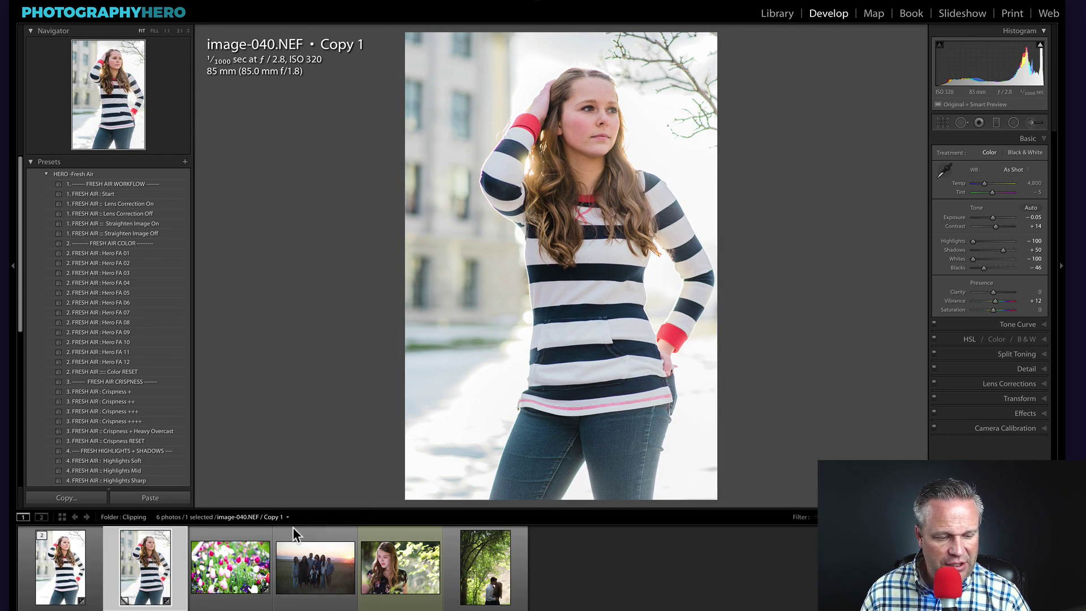
{"action": "key", "text": "Right"}
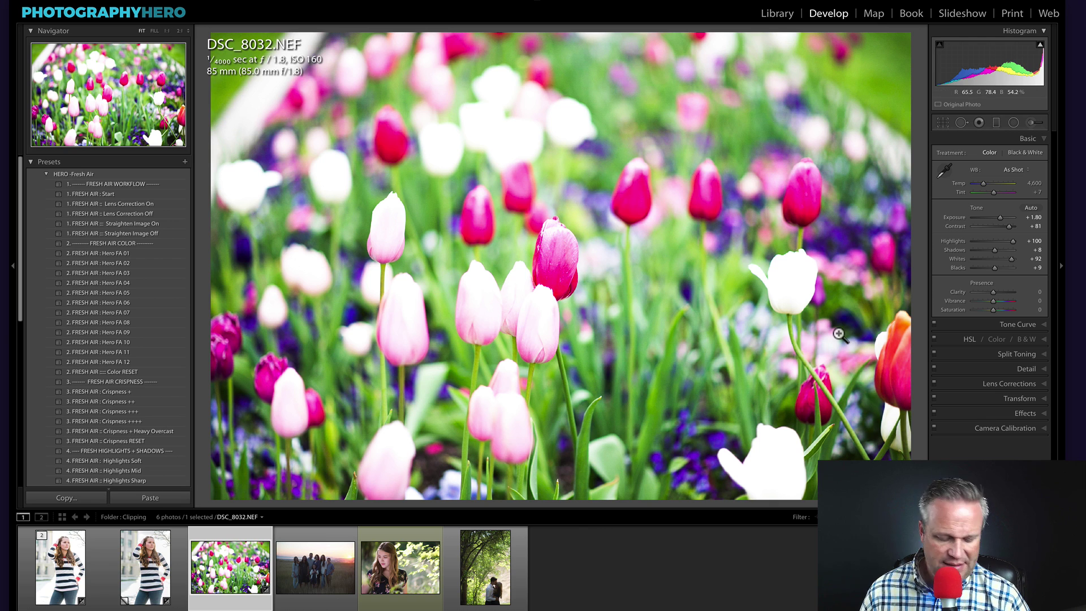
Check clipping, create virtual copy DSC_8032.NEF Copy 1, hide clipping, and start lowering its Highlights.
{"action": "key", "text": "j"}
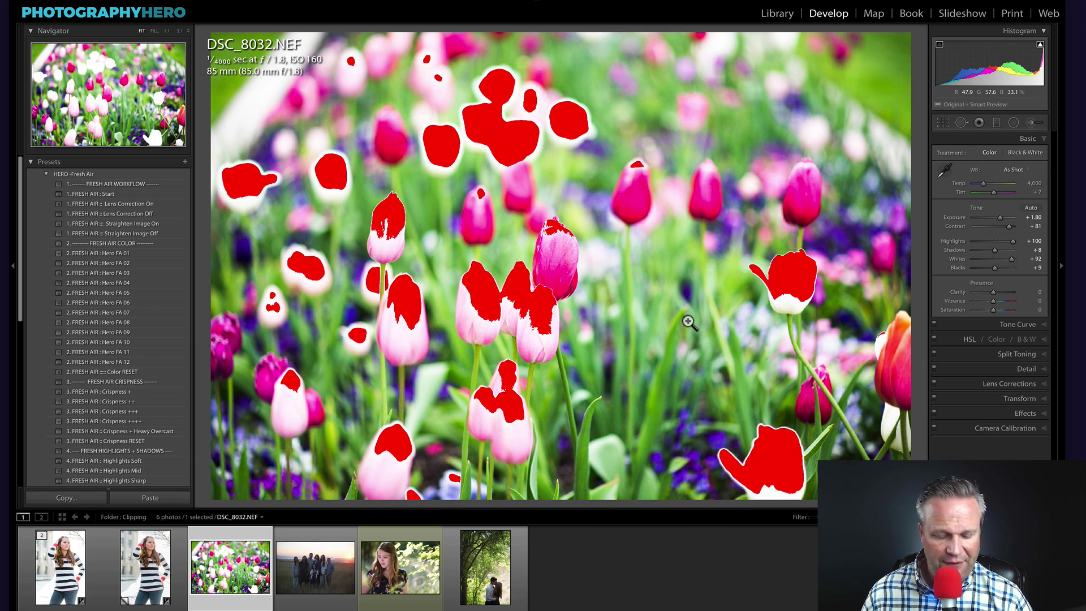
{"action": "key", "text": "ctrl+apostrophe"}
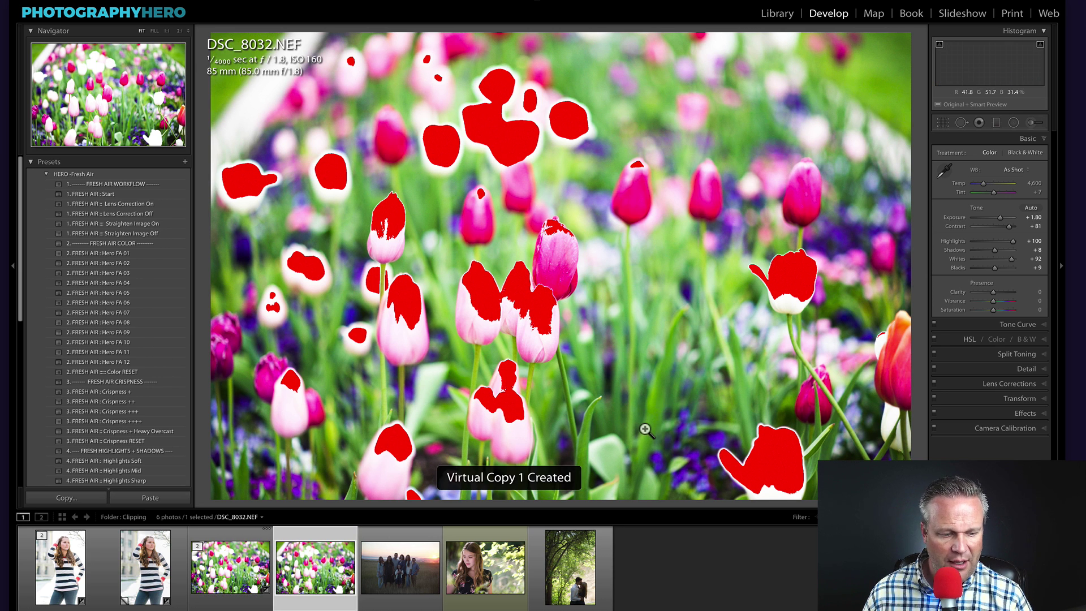
{"action": "key", "text": "j"}
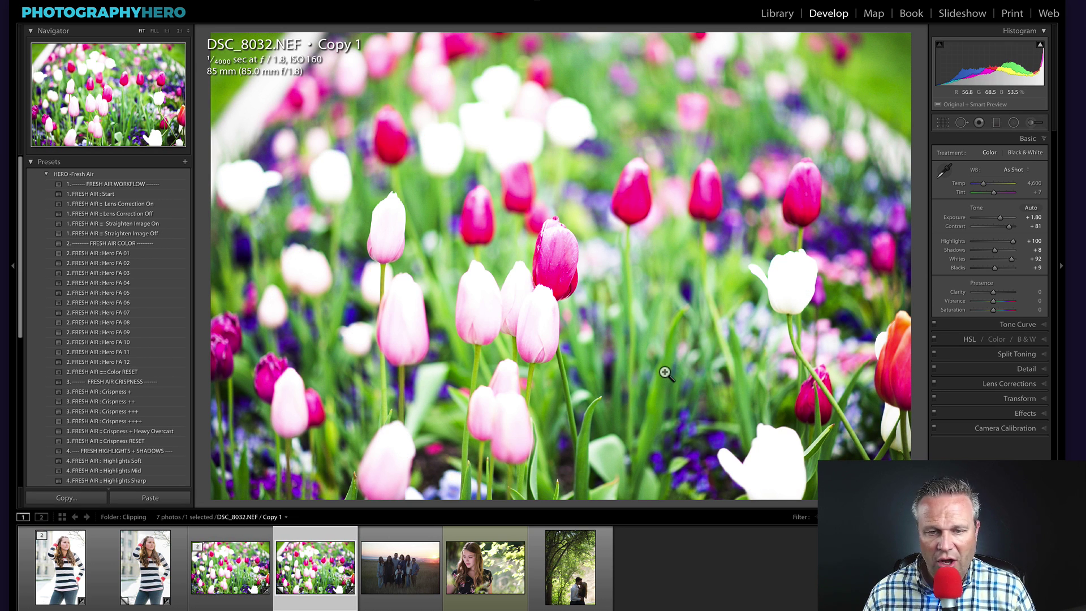
{"action": "left_click_drag", "start_coordinate": [994, 241], "coordinate": [990, 263]}
Settle the tulip copy at Highlights -59 and Whites -9, comparing it repeatedly with the original.
{"action": "left_click", "coordinate": [989, 259]}
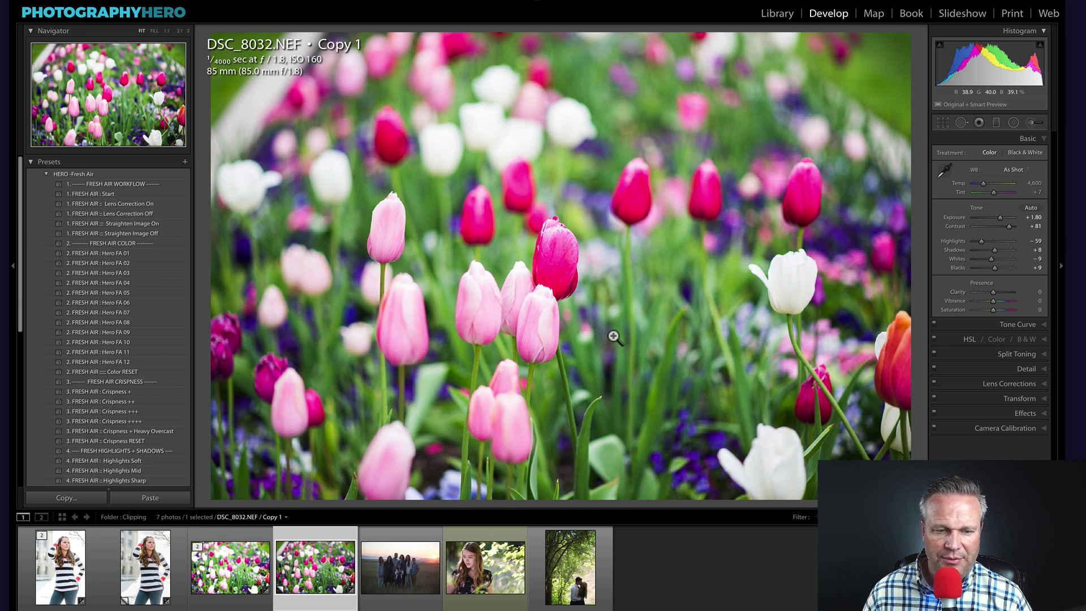
{"action": "key", "text": "Left"}
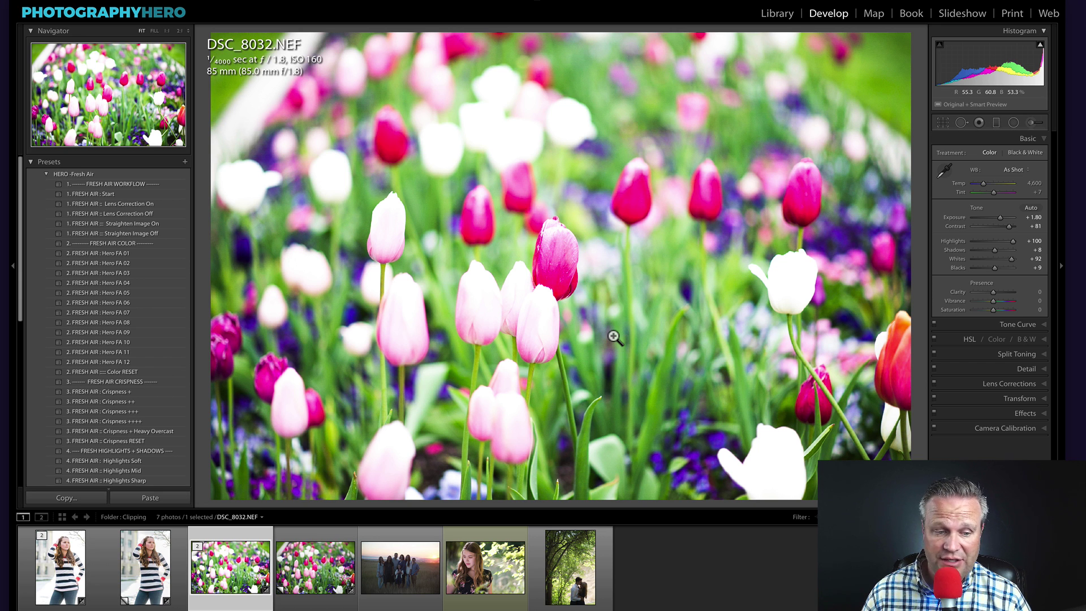
{"action": "key", "text": "Right"}
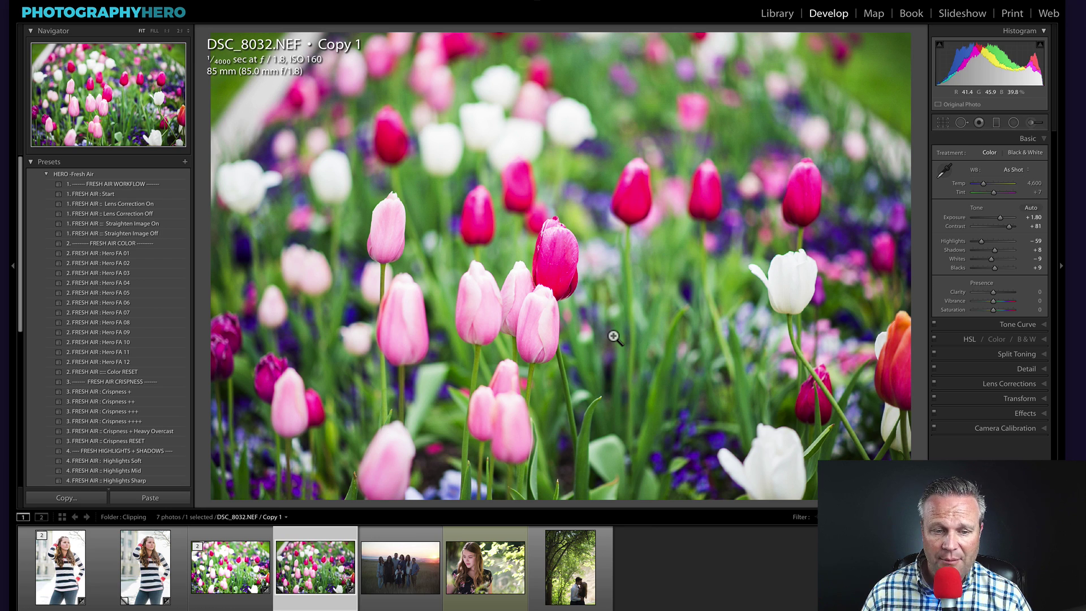
{"action": "key", "text": "Left"}
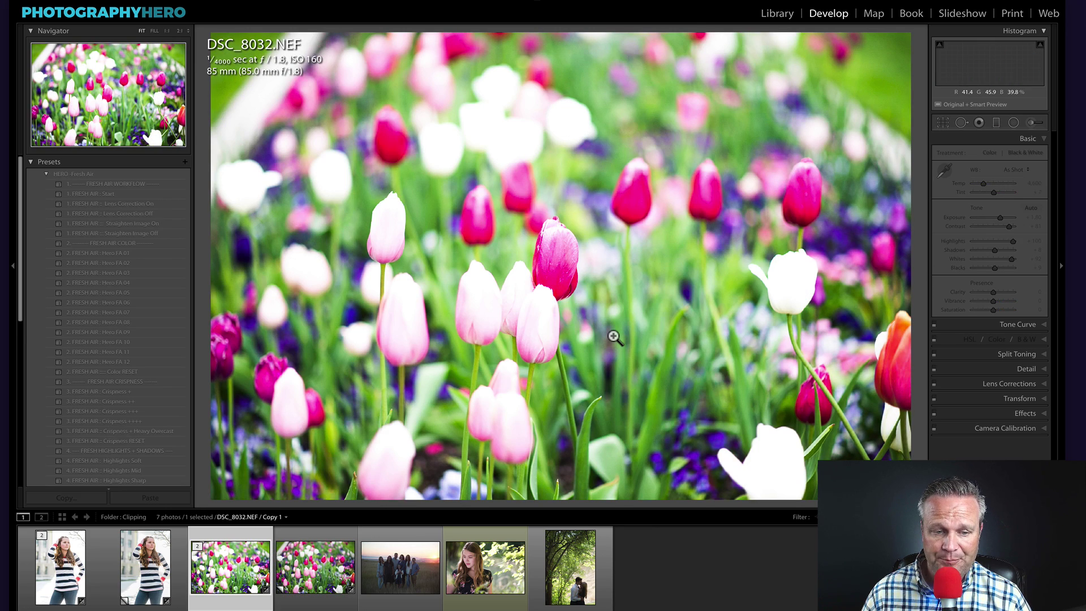
{"action": "key", "text": "Right"}
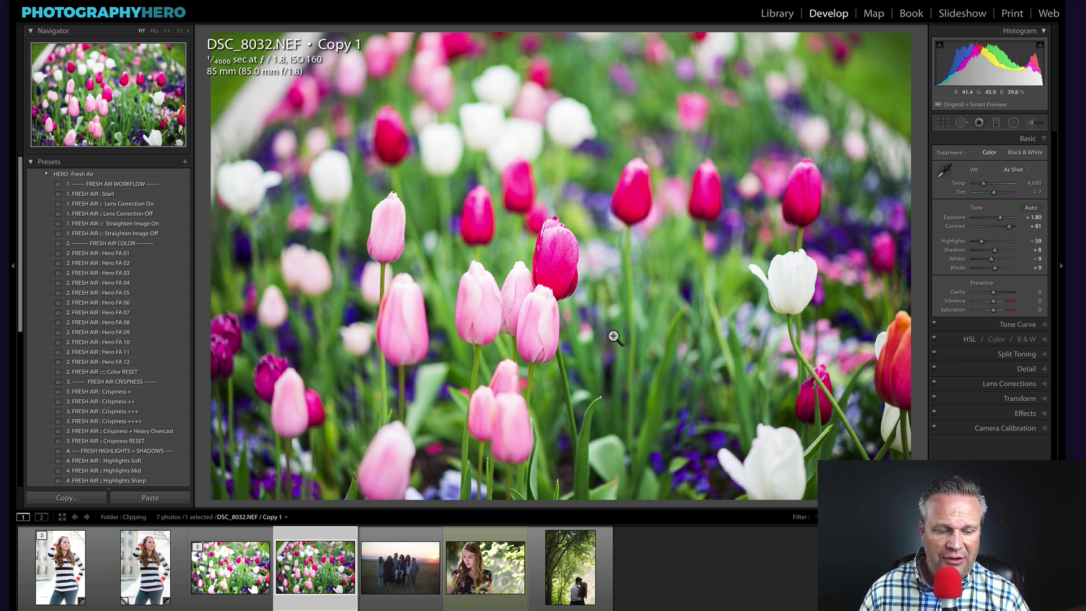
{"action": "key", "text": "Left"}
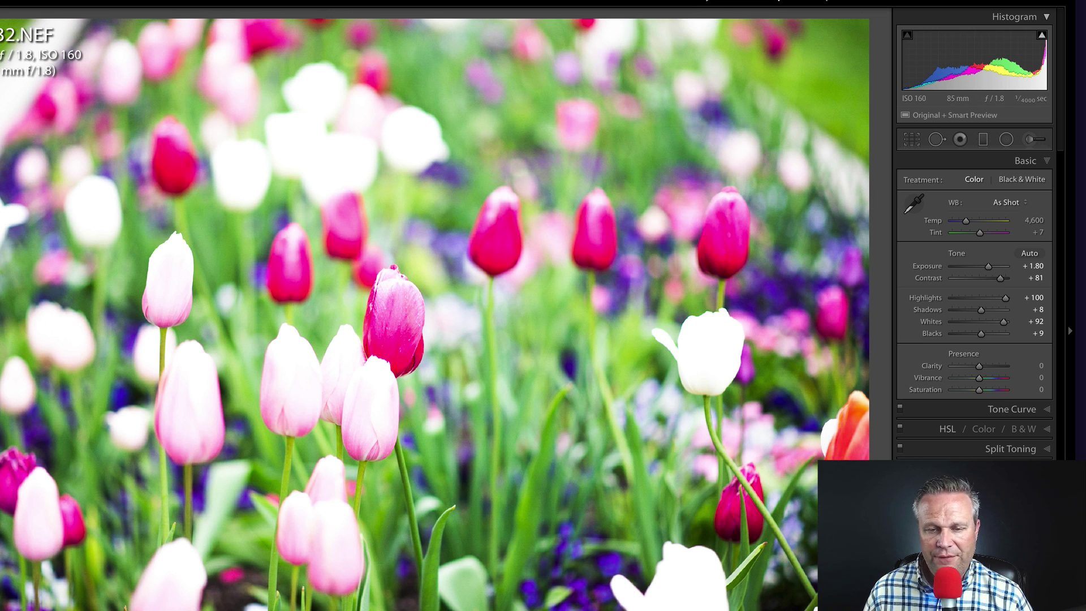
Flip between the bright original DSC_8032.NEF and its toned-down Copy 1, ending on the copy.
{"action": "key", "text": "Right"}
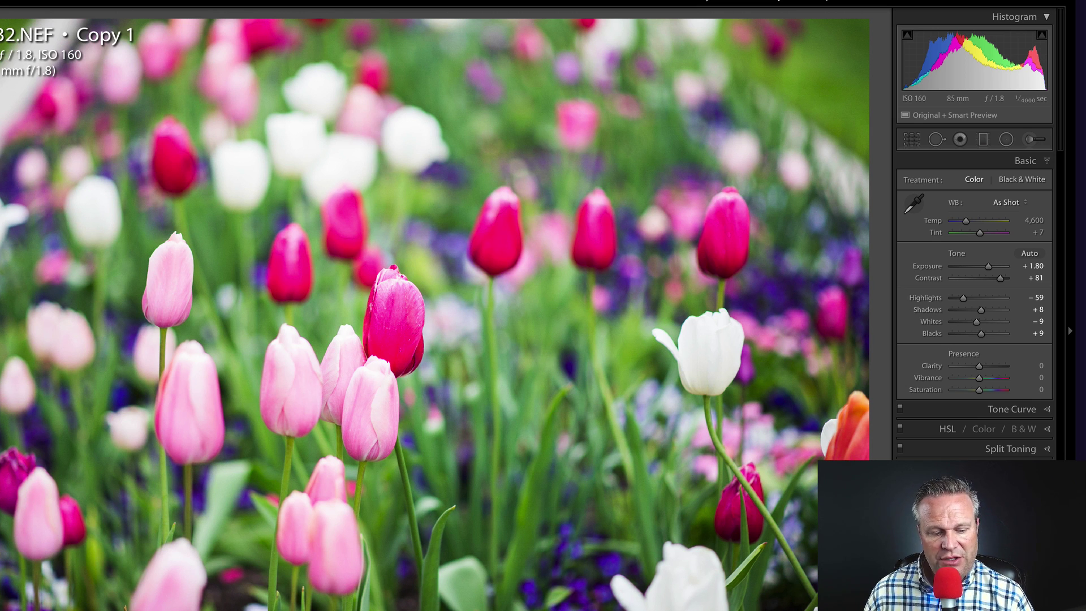
{"action": "key", "text": "Left"}
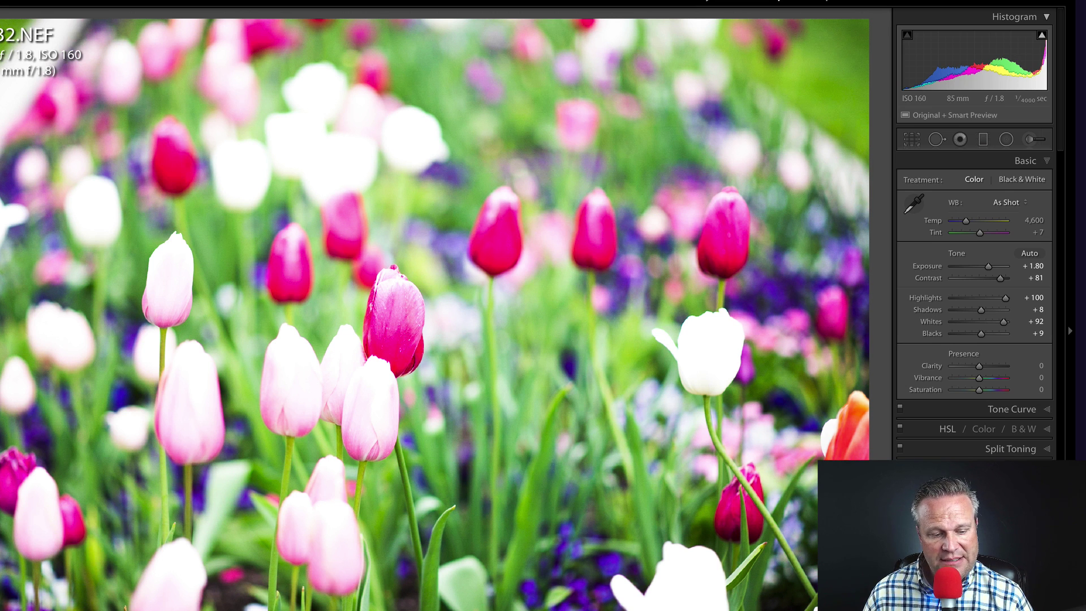
{"action": "key", "text": "Right"}
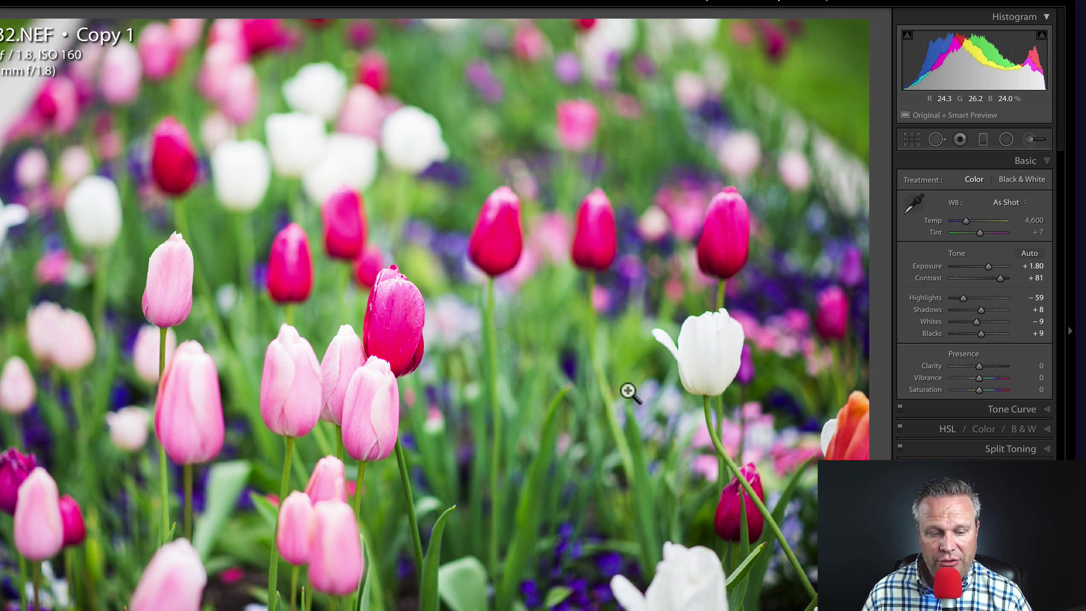
Go to DSC_0493.nef, show clipping warnings, and try darker Blacks before resetting Blacks to 0.
{"action": "key", "text": "Right"}
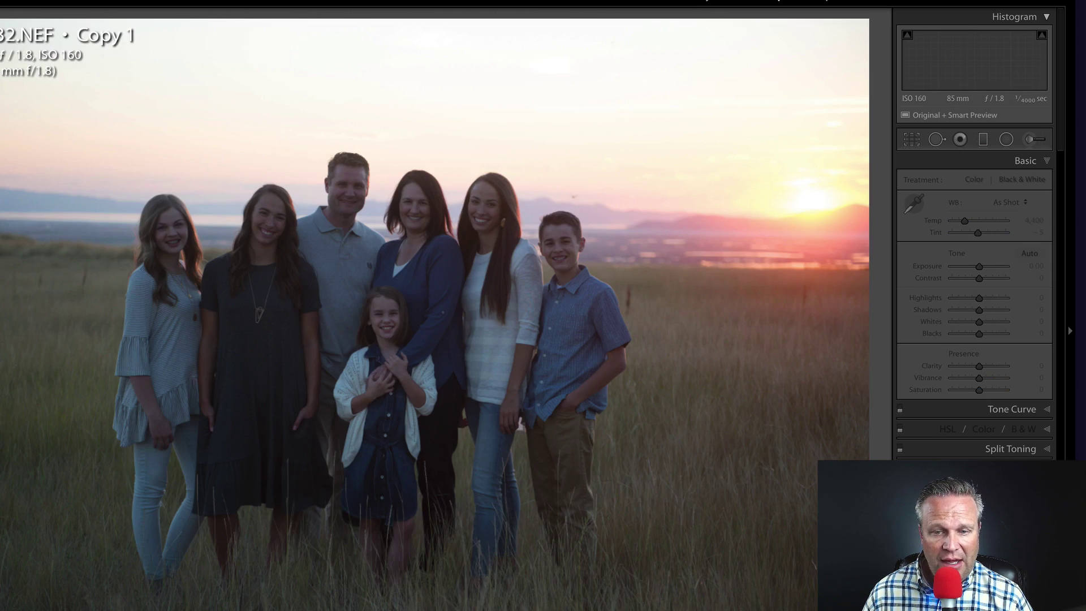
{"action": "key", "text": "j"}
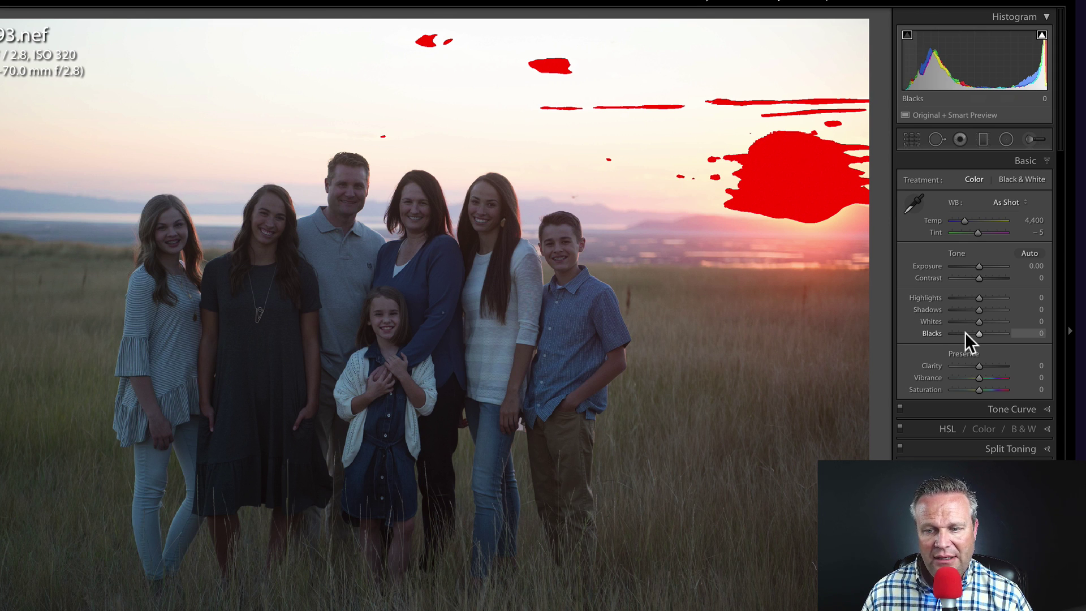
{"action": "left_click_drag", "start_coordinate": [965, 331], "coordinate": [953, 334]}
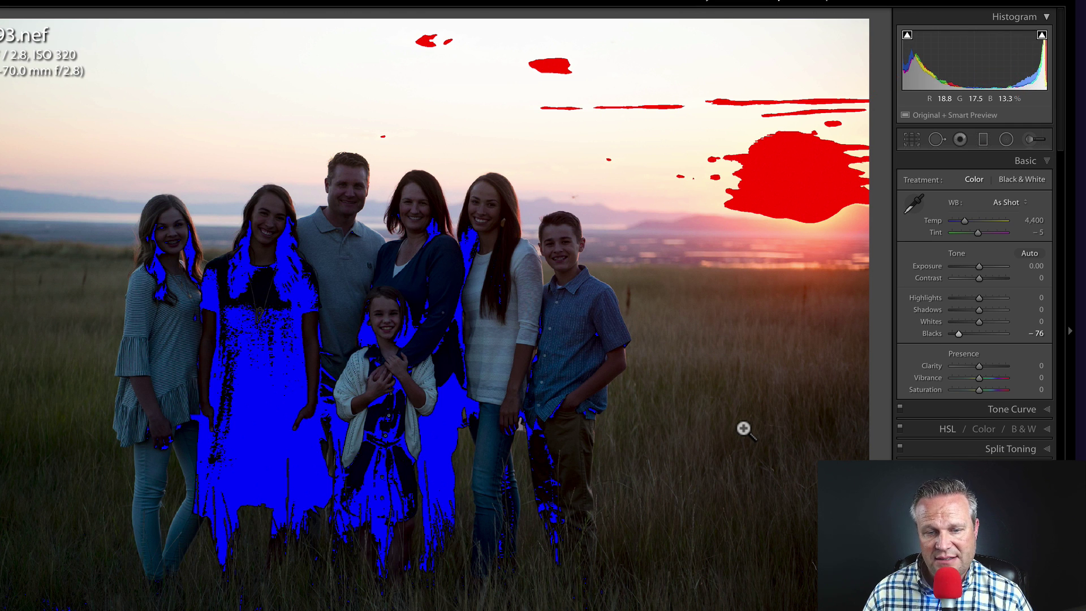
{"action": "double_click", "coordinate": [933, 333]}
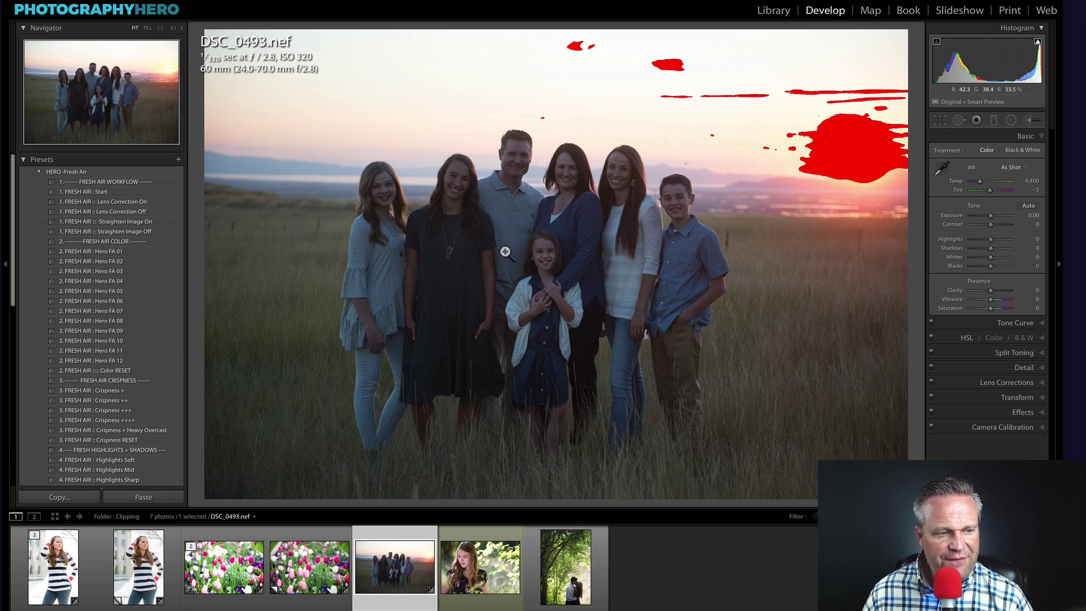
Apply Fresh Air Start, Lens Correction On, Hero FA 06 and Crispness +++, set Temp 5,078, hide clipping.
{"action": "left_click", "coordinate": [114, 193]}
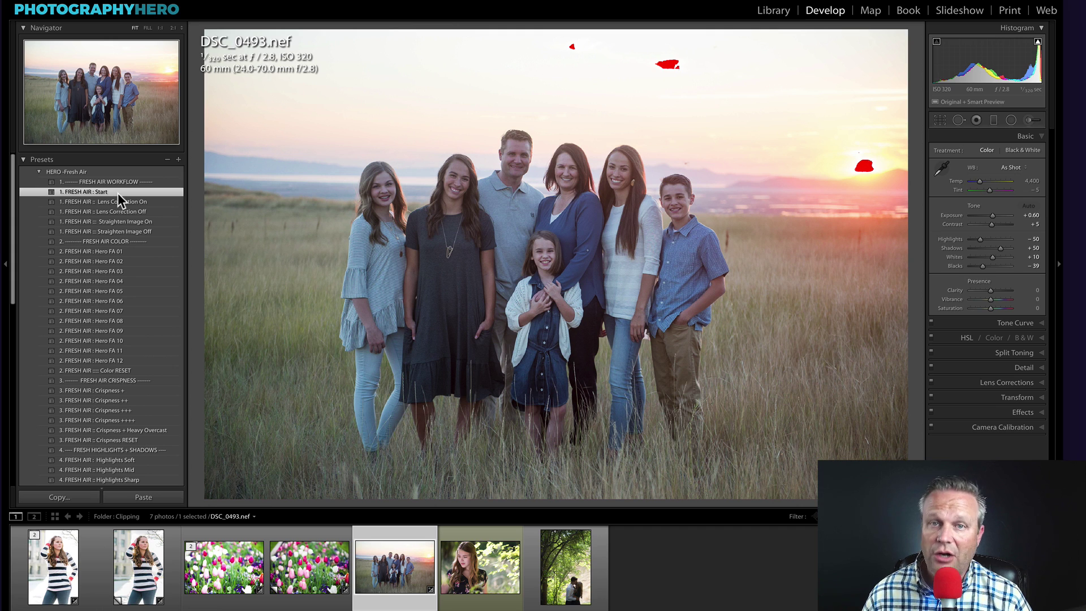
{"action": "left_click", "coordinate": [121, 199]}
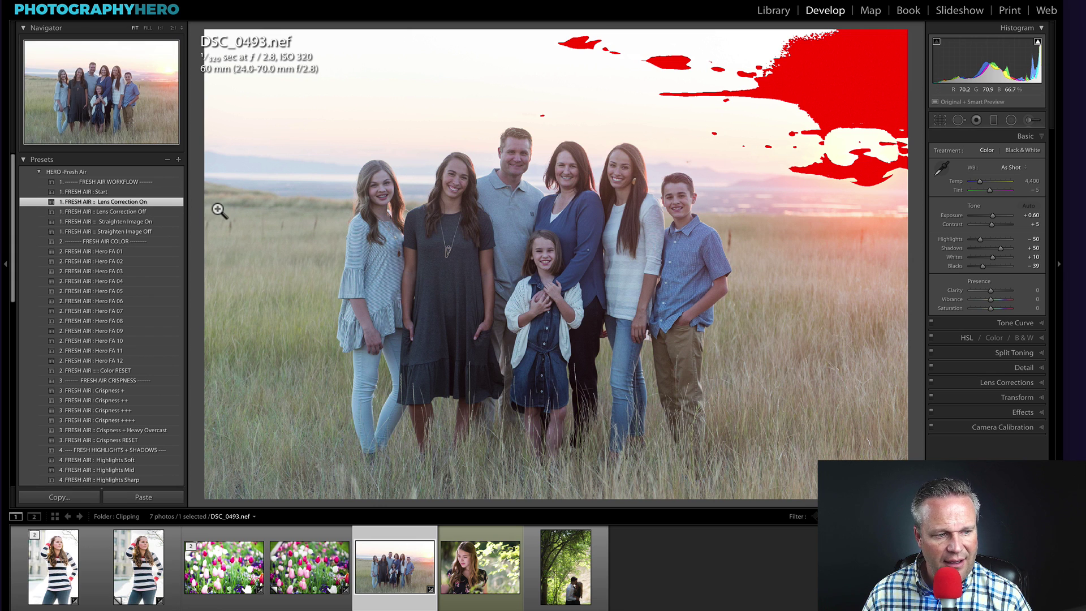
{"action": "left_click", "coordinate": [144, 301]}
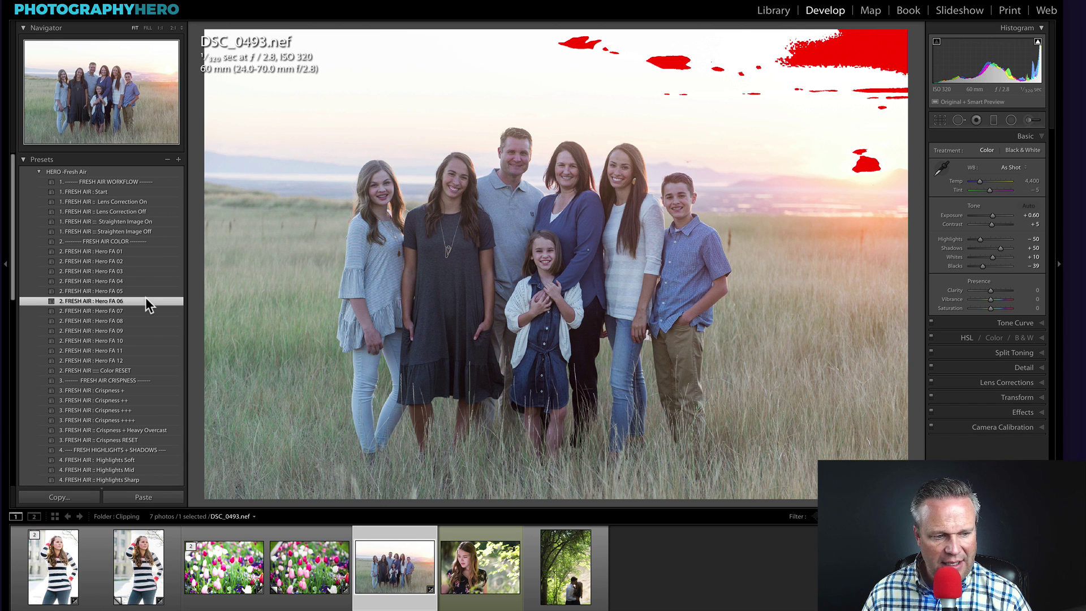
{"action": "left_click", "coordinate": [136, 410]}
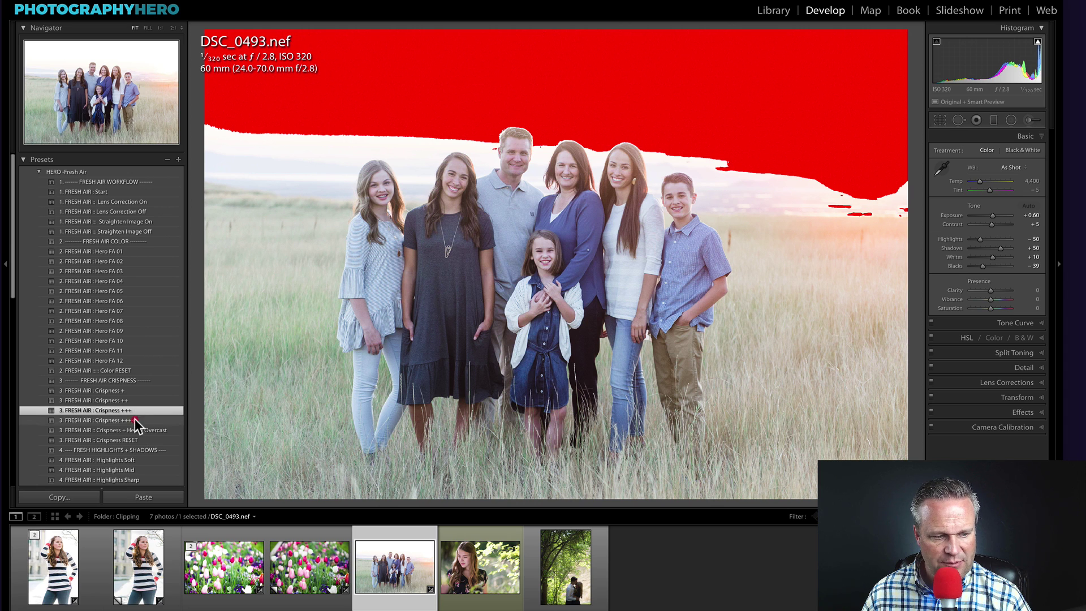
{"action": "left_click", "coordinate": [136, 419]}
{"action": "left_click", "coordinate": [138, 409]}
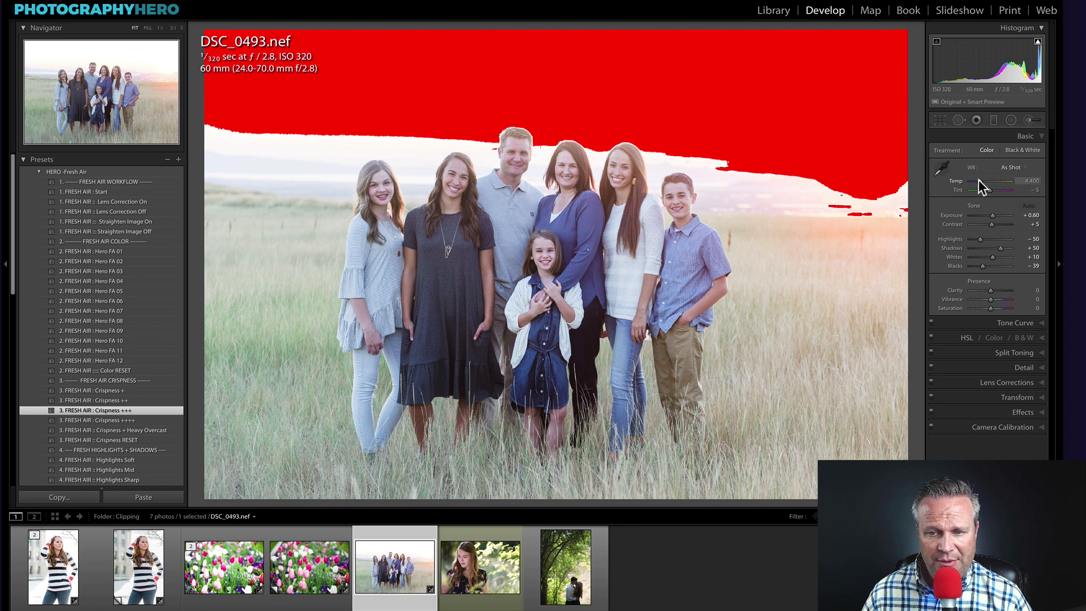
{"action": "left_click_drag", "start_coordinate": [978, 179], "coordinate": [981, 180]}
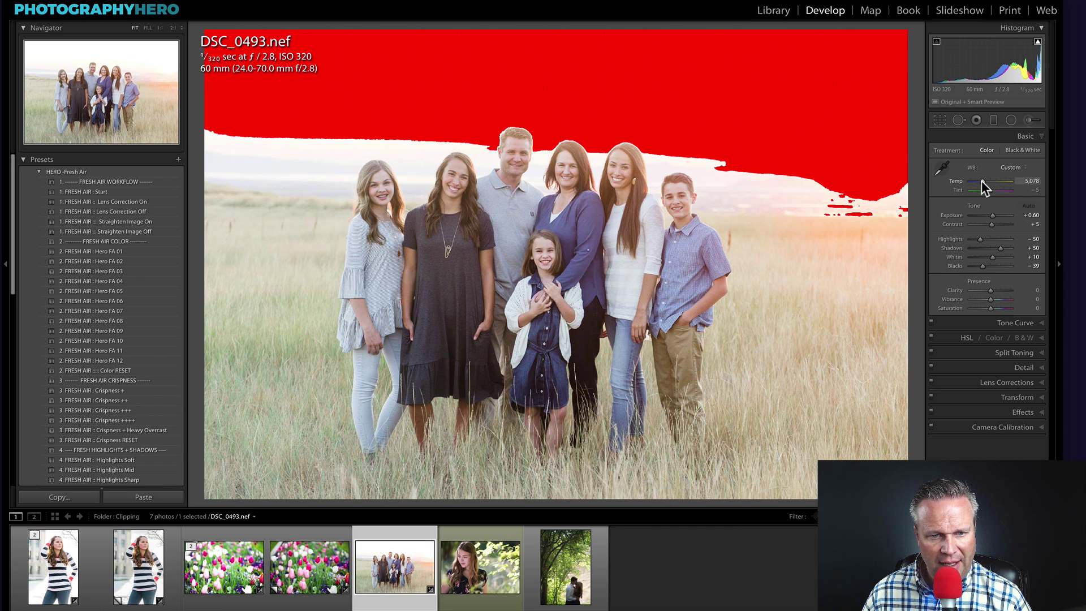
{"action": "key", "text": "j"}
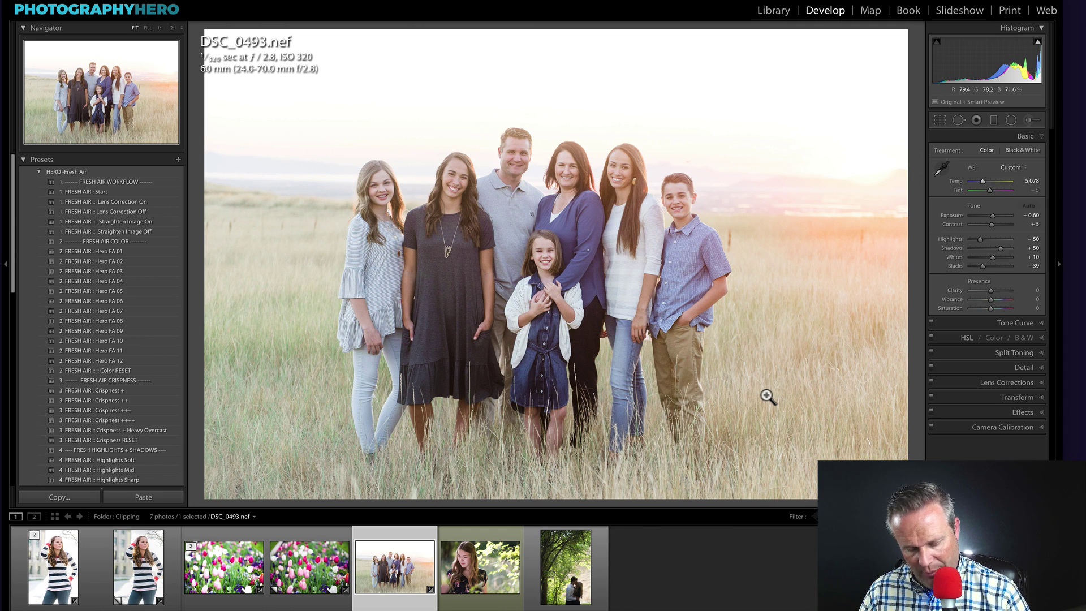
Make a DSC_0493.nef virtual copy with Highlights/Whites -100 and Contrast +10, then view the original.
{"action": "key", "text": "ctrl+apostrophe"}
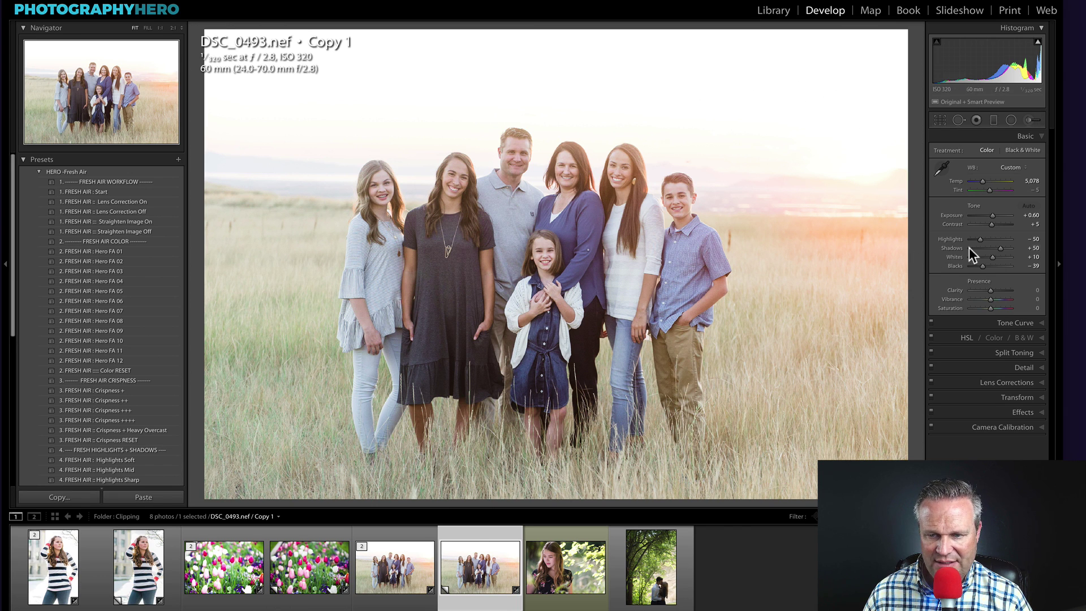
{"action": "left_click_drag", "start_coordinate": [980, 243], "coordinate": [945, 259]}
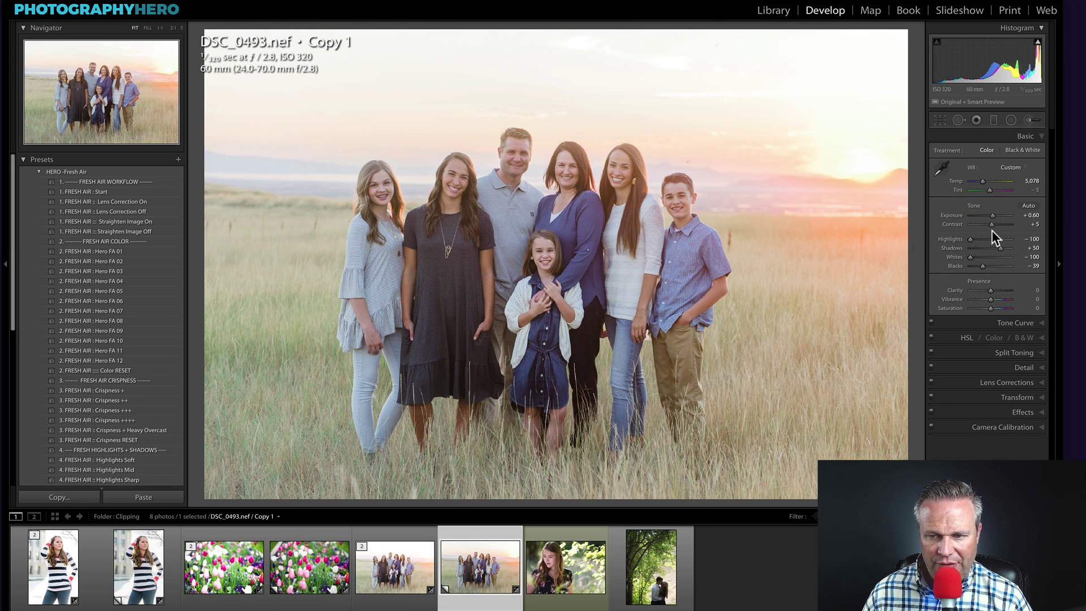
{"action": "left_click_drag", "start_coordinate": [990, 224], "coordinate": [990, 224]}
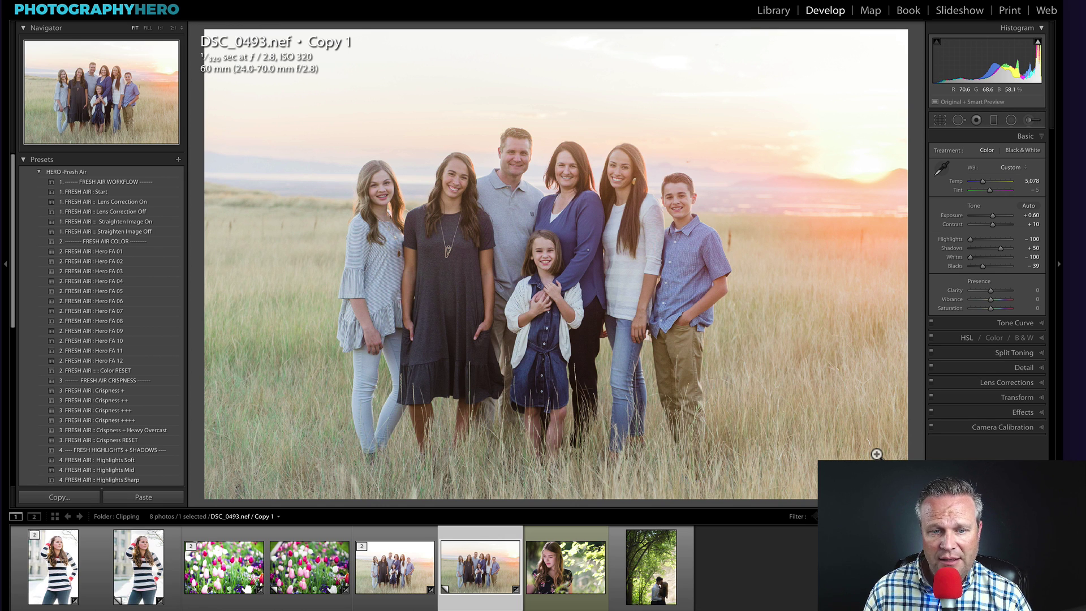
{"action": "key", "text": "Left"}
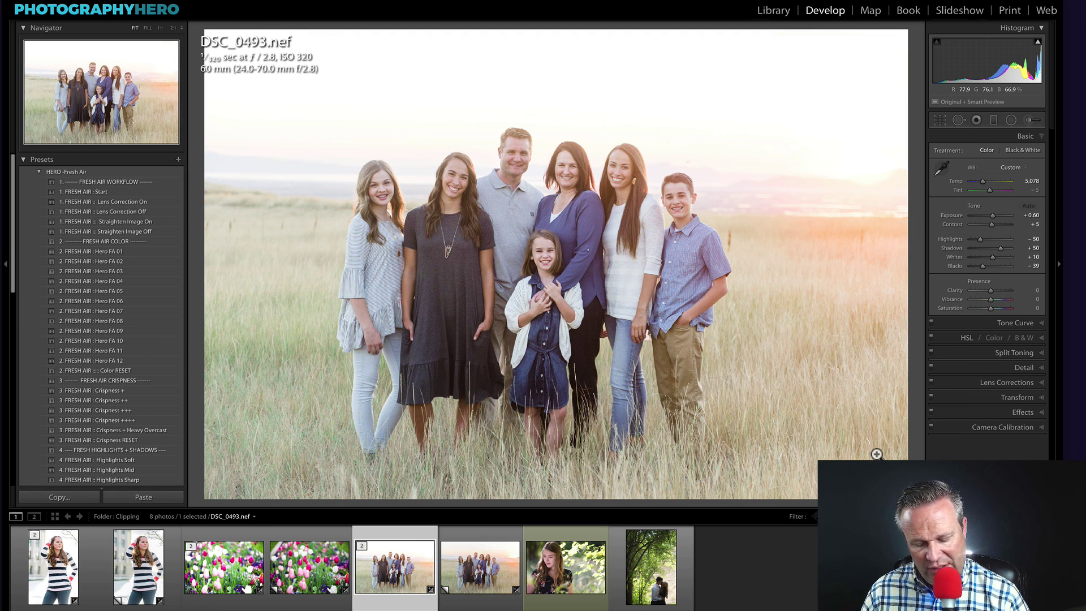
Set the original family photo's exposure to +0.40.
{"action": "key", "text": "Right"}
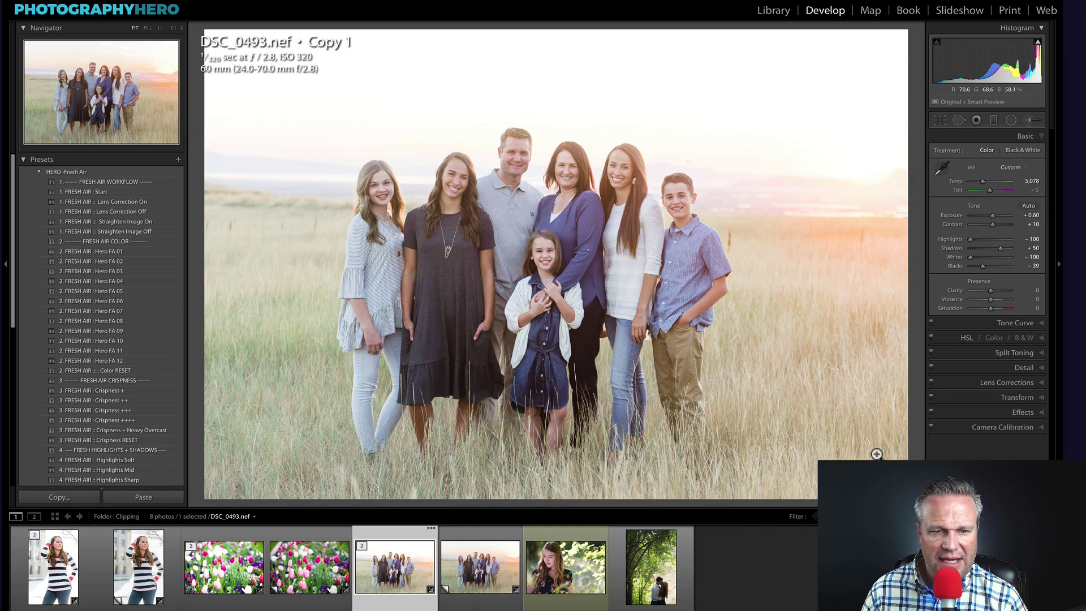
{"action": "key", "text": "minus"}
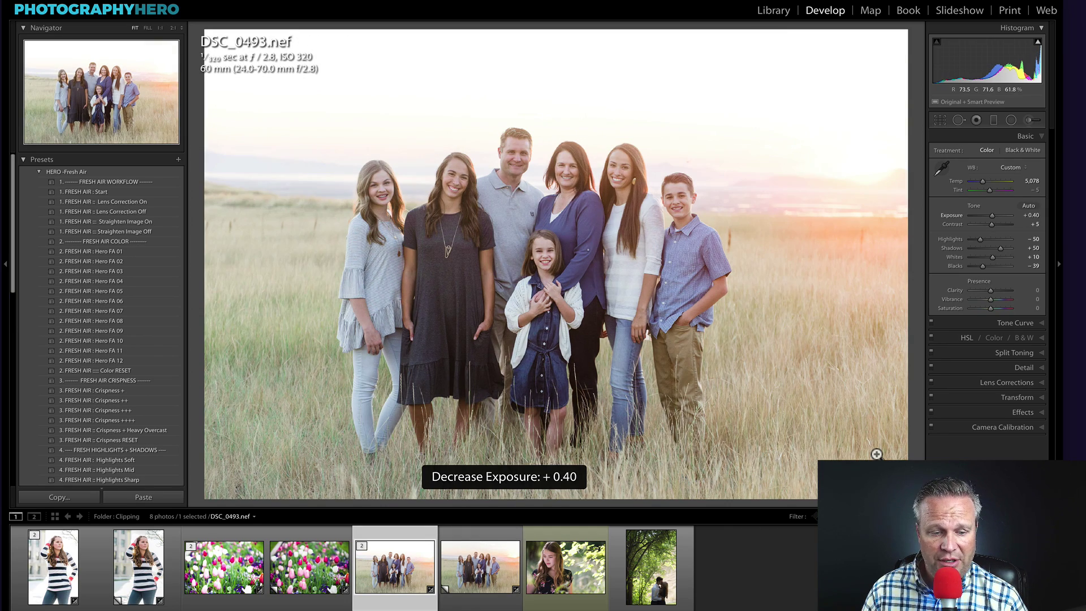
{"action": "key", "text": "minus"}
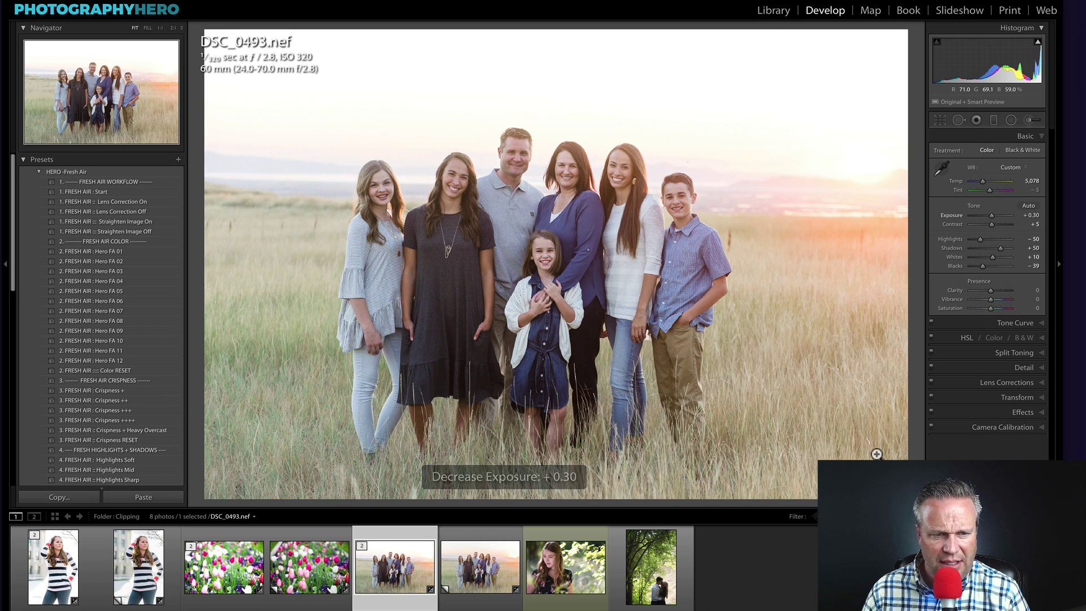
{"action": "key", "text": "equal"}
Compare the original with its virtual copy, turn clipping warnings on, and open image-037.nef.
{"action": "key", "text": "Right"}
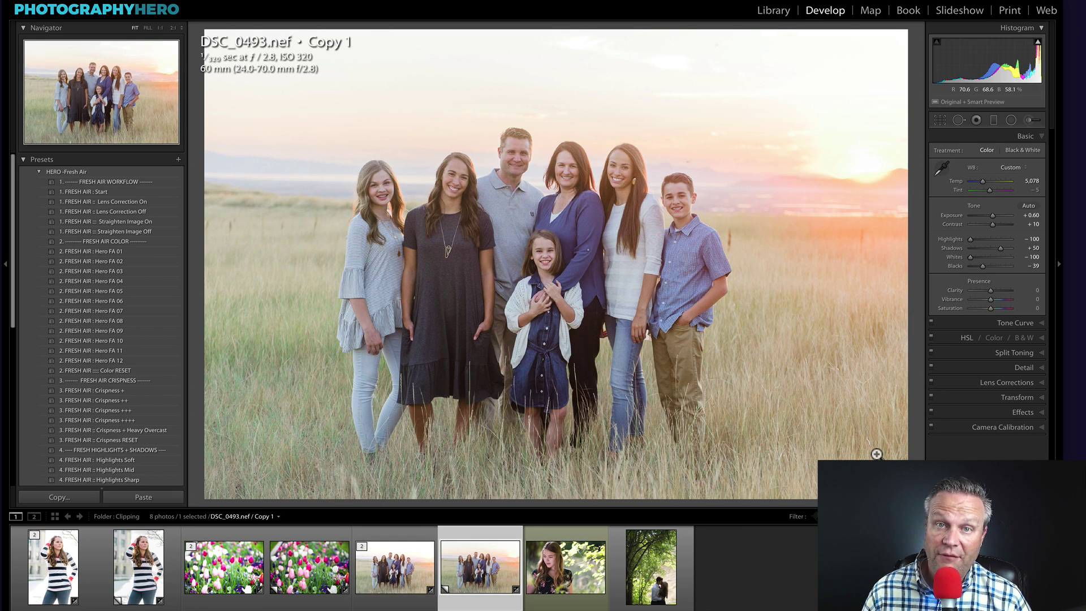
{"action": "key", "text": "Left"}
{"action": "key", "text": "Right"}
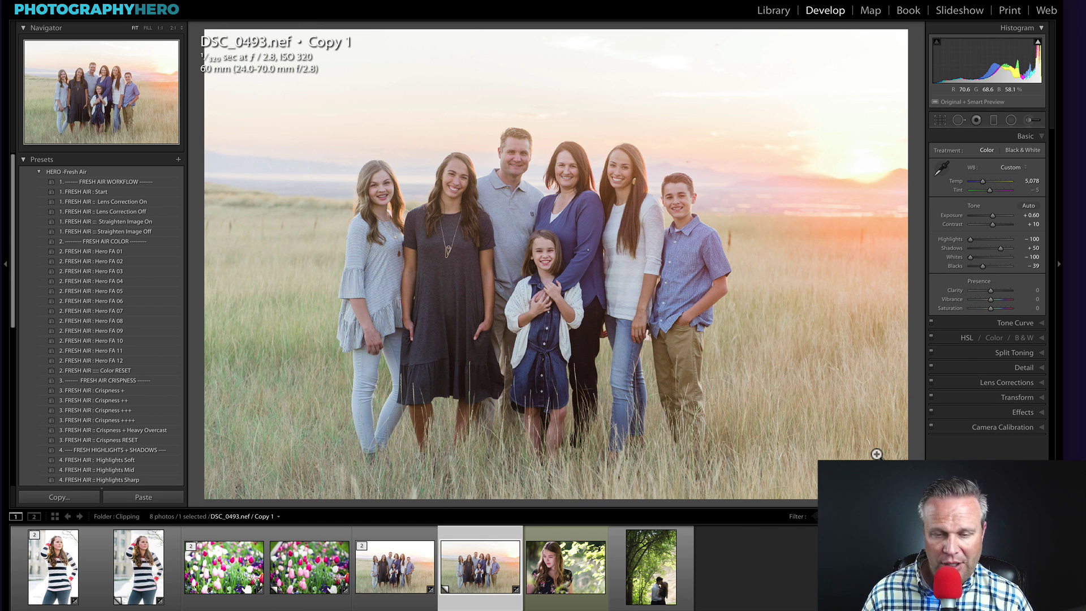
{"action": "key", "text": "j"}
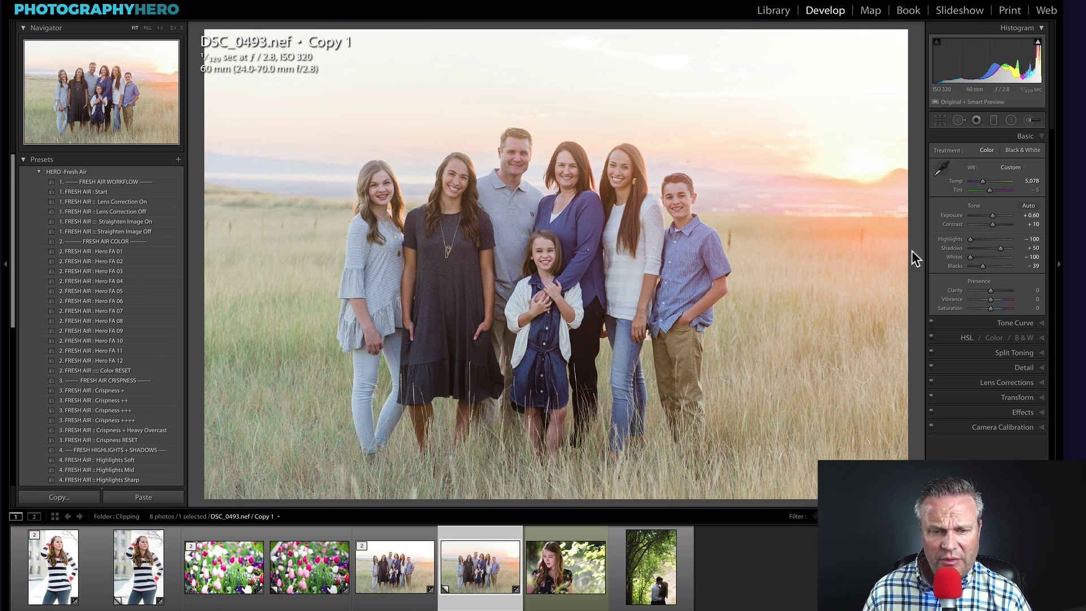
{"action": "left_click", "coordinate": [578, 558]}
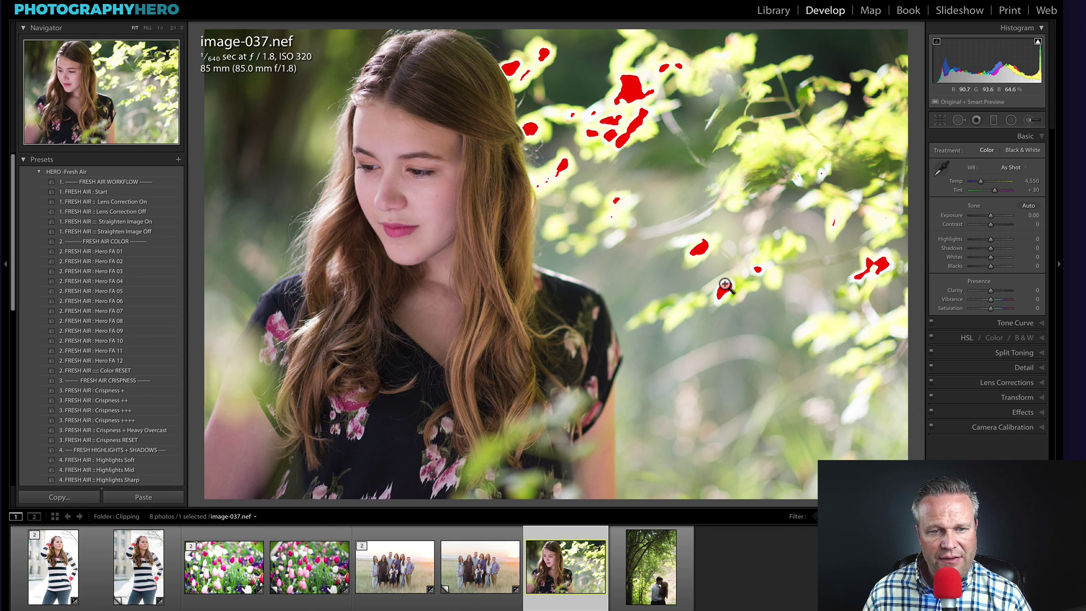
Apply Start, Lens Correction On, Hero FA 04 and Crispness ++ presets, lower exposure to -0.05, hide clipping.
{"action": "left_click", "coordinate": [135, 195]}
{"action": "left_click", "coordinate": [137, 201]}
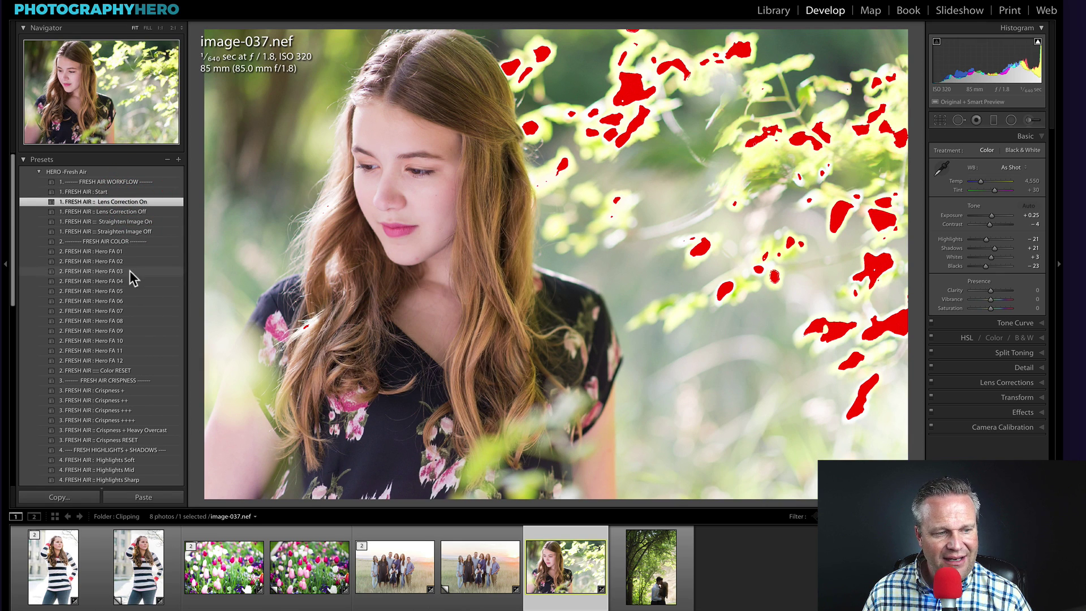
{"action": "left_click", "coordinate": [132, 282]}
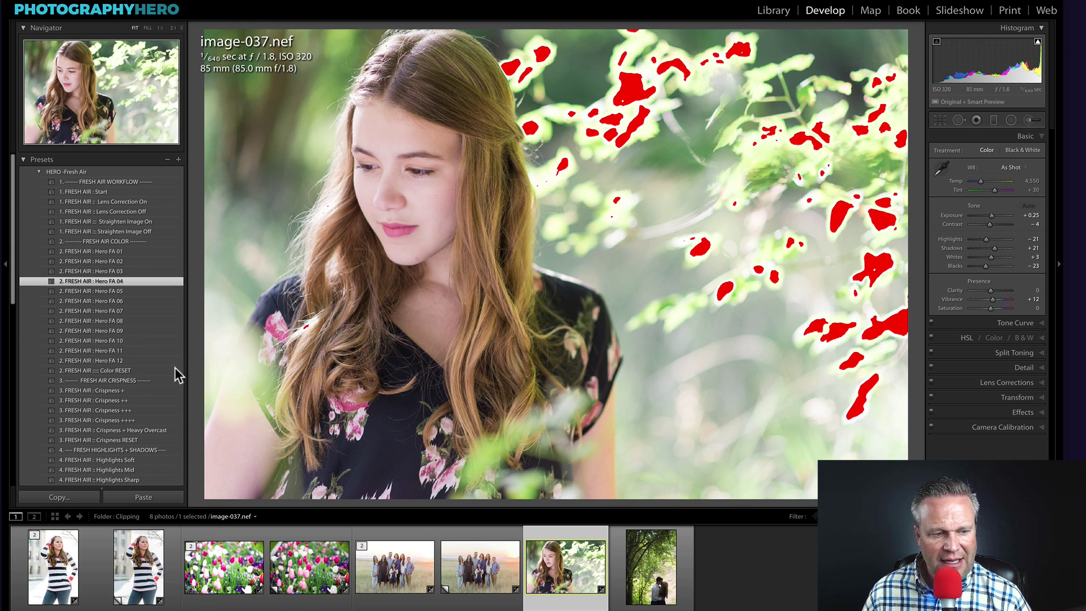
{"action": "left_click", "coordinate": [144, 392]}
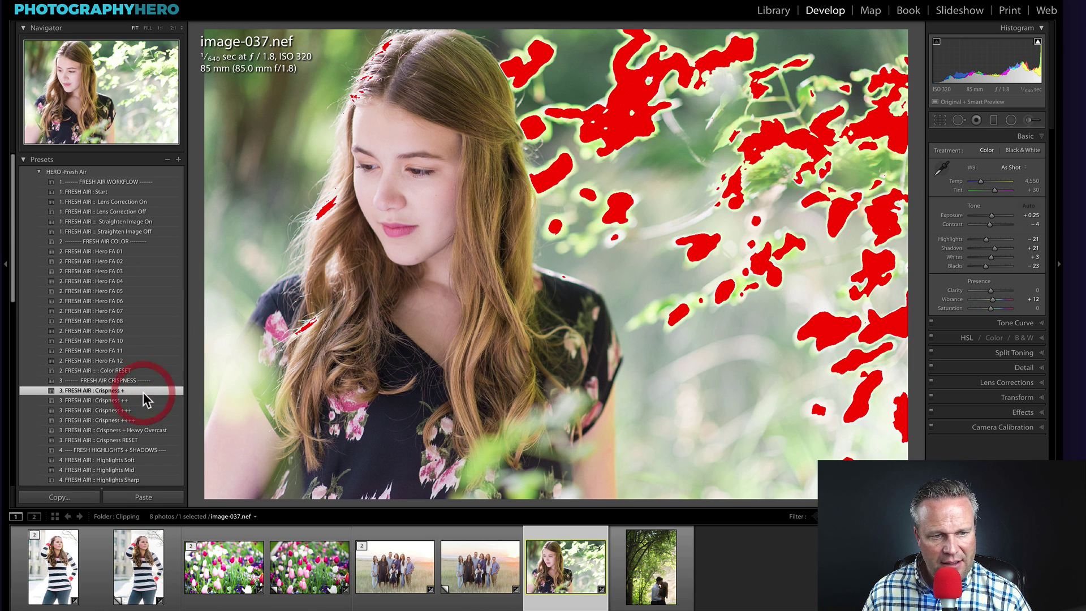
{"action": "left_click", "coordinate": [141, 399]}
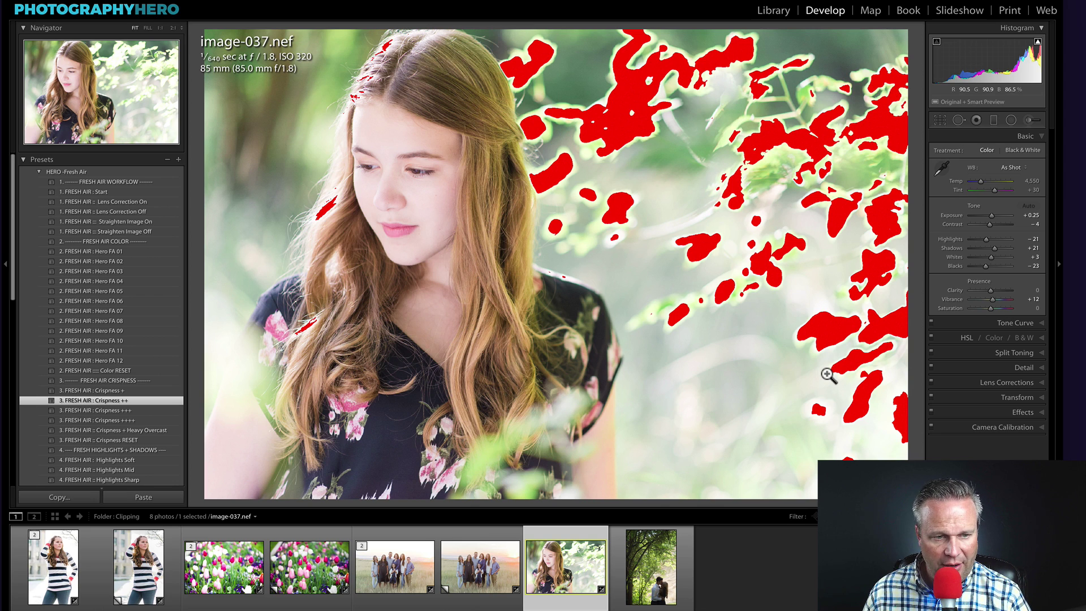
{"action": "key", "text": "minus"}
{"action": "key", "text": "minus"}
{"action": "key", "text": "minus"}
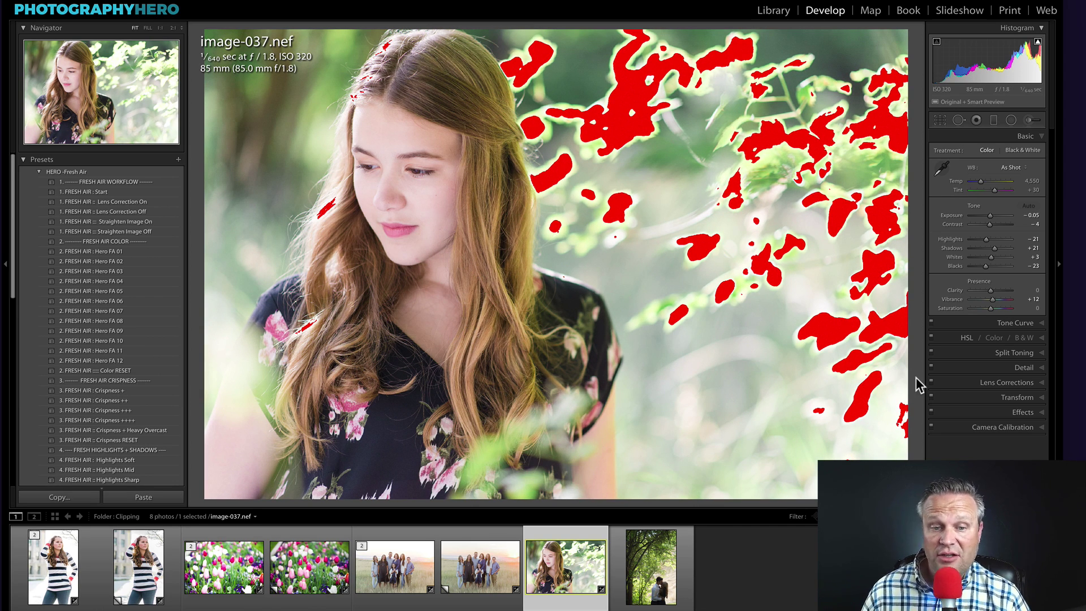
{"action": "key", "text": "j"}
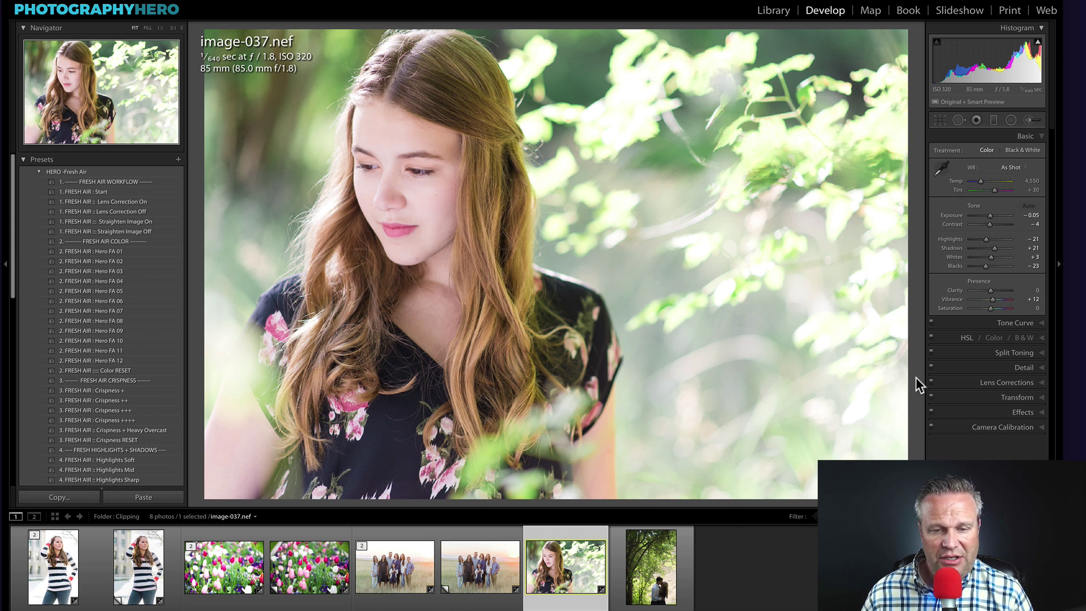
Make a virtual copy of the portrait and pull its Highlights and Whites down to -100.
{"action": "key", "text": "ctrl+apostrophe"}
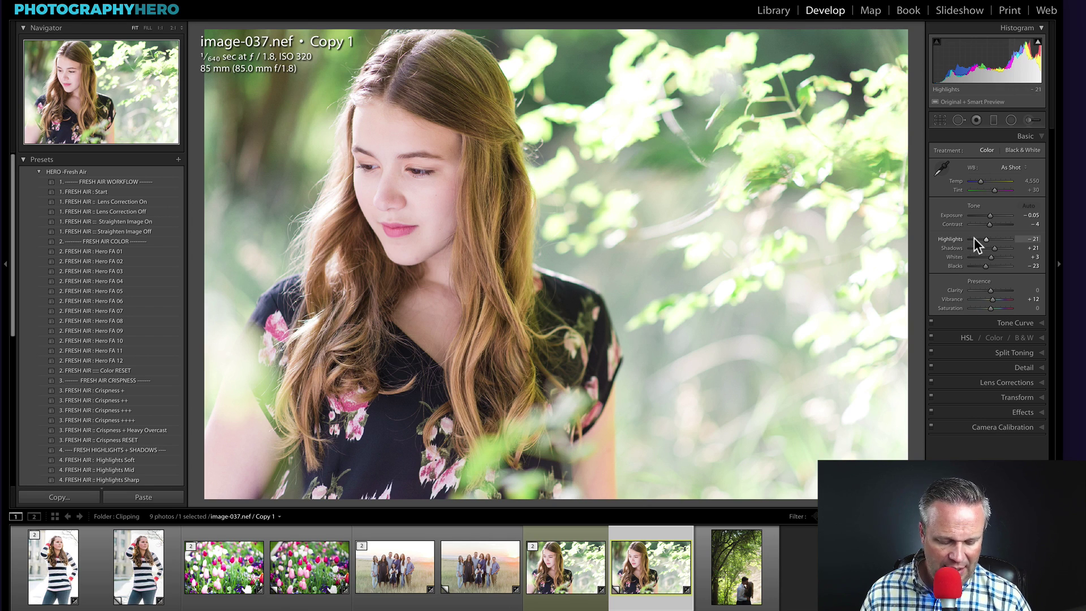
{"action": "key", "text": "j"}
{"action": "left_click_drag", "start_coordinate": [974, 237], "coordinate": [968, 259]}
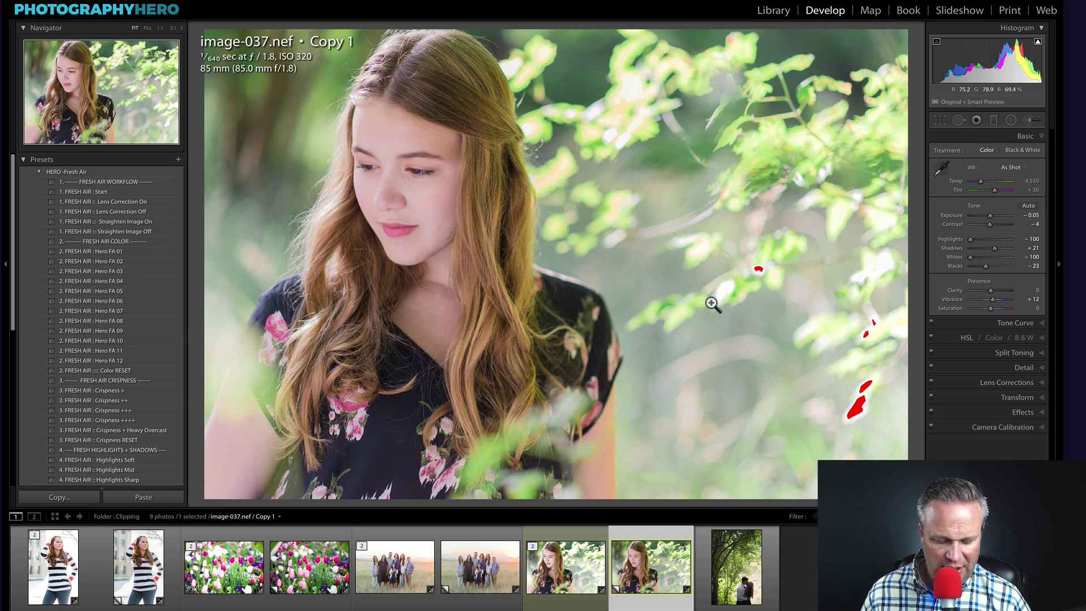
{"action": "key", "text": "j"}
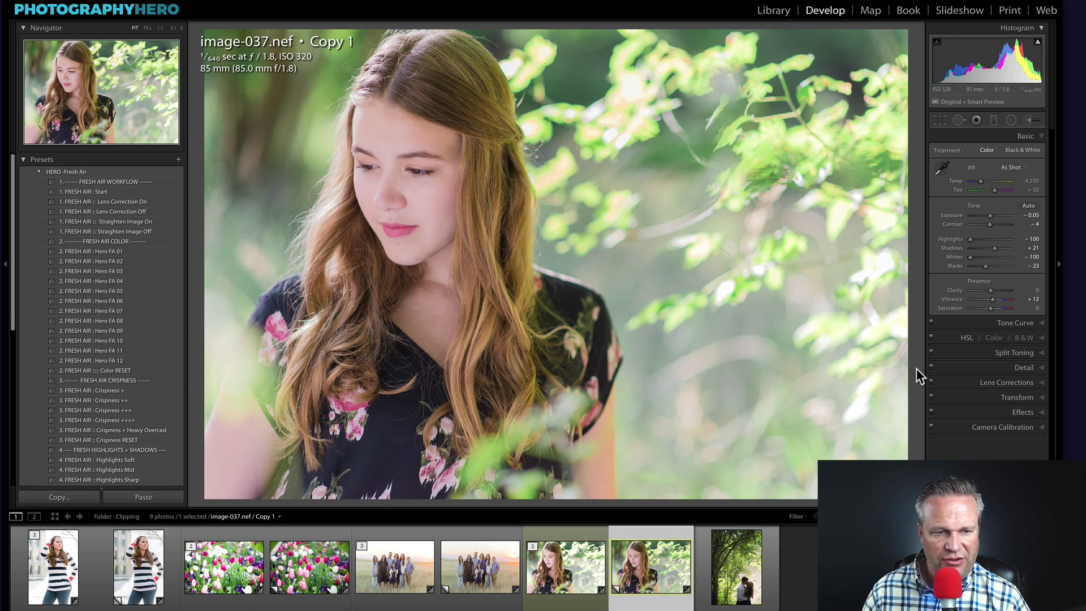
Flip between image-037.nef and Copy 1 to compare, ending on the original.
{"action": "key", "text": "Left"}
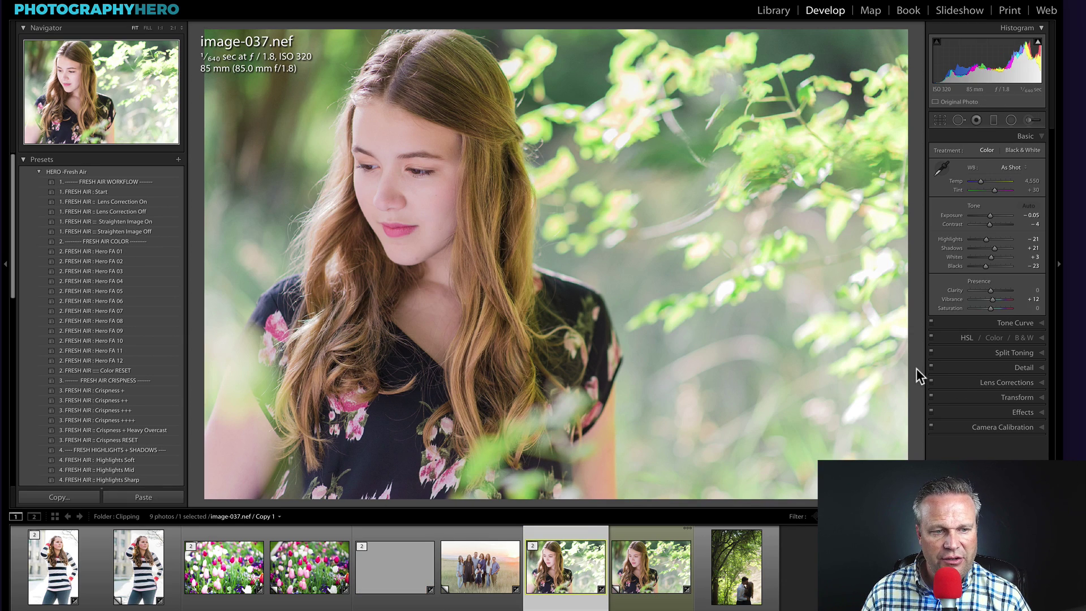
{"action": "key", "text": "Right"}
{"action": "key", "text": "Left"}
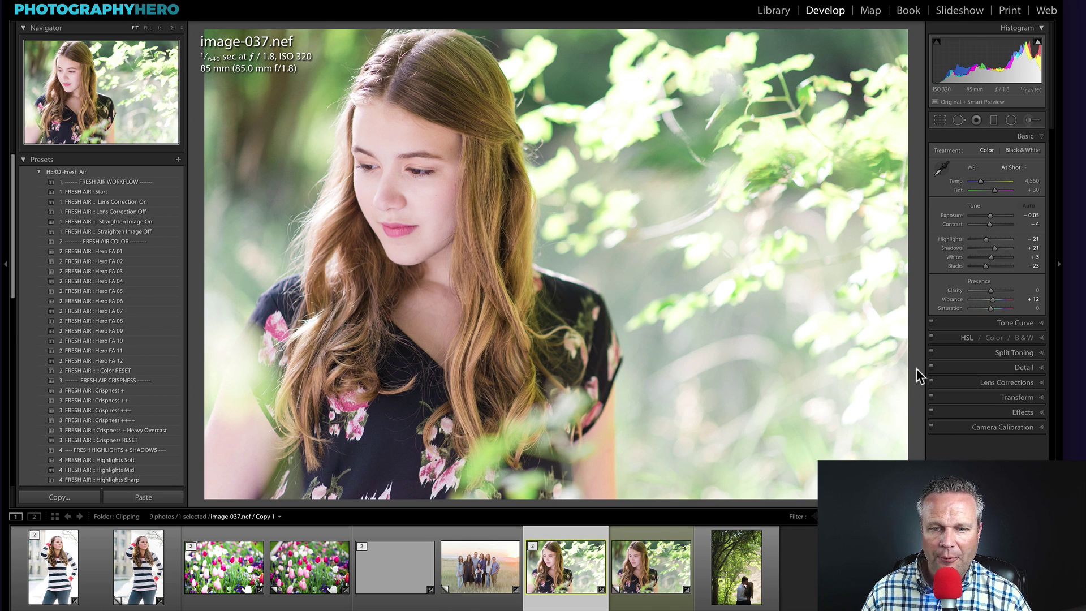
{"action": "key", "text": "Right"}
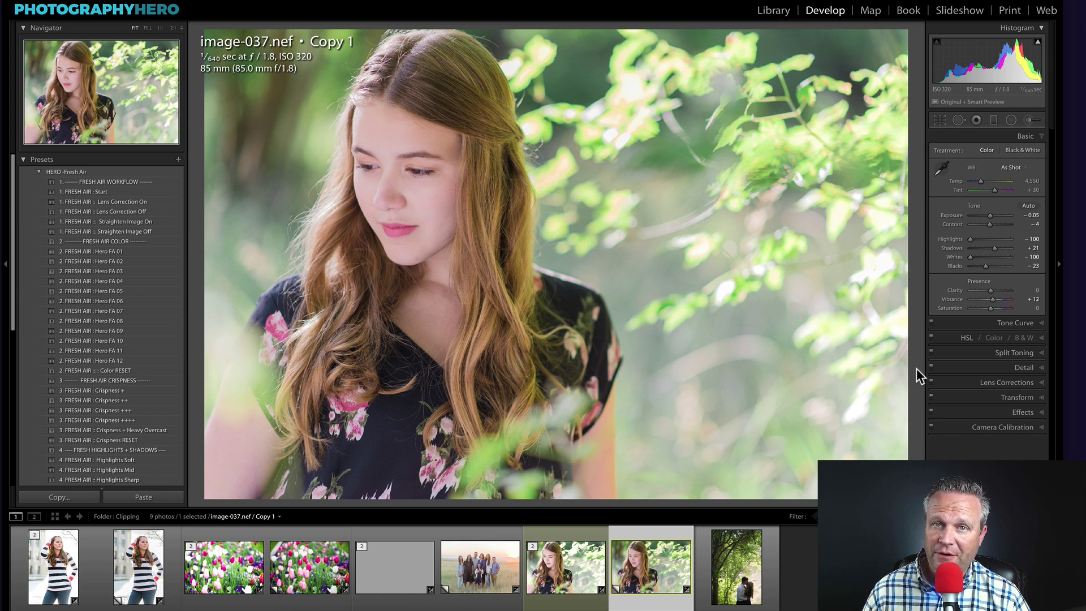
{"action": "key", "text": "Left"}
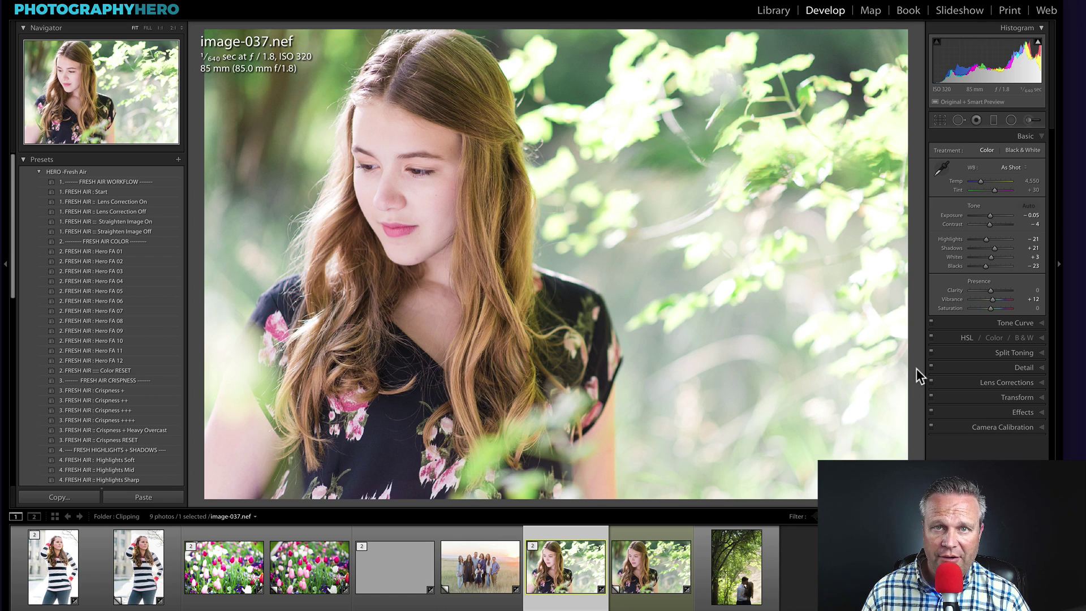
{"action": "key", "text": "Right"}
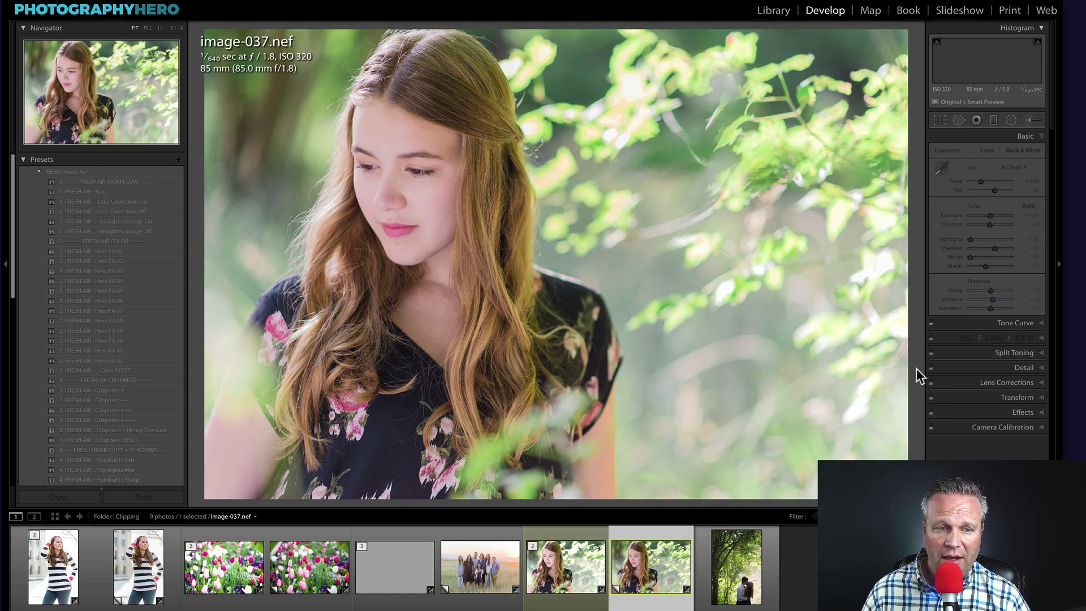
{"action": "key", "text": "Left"}
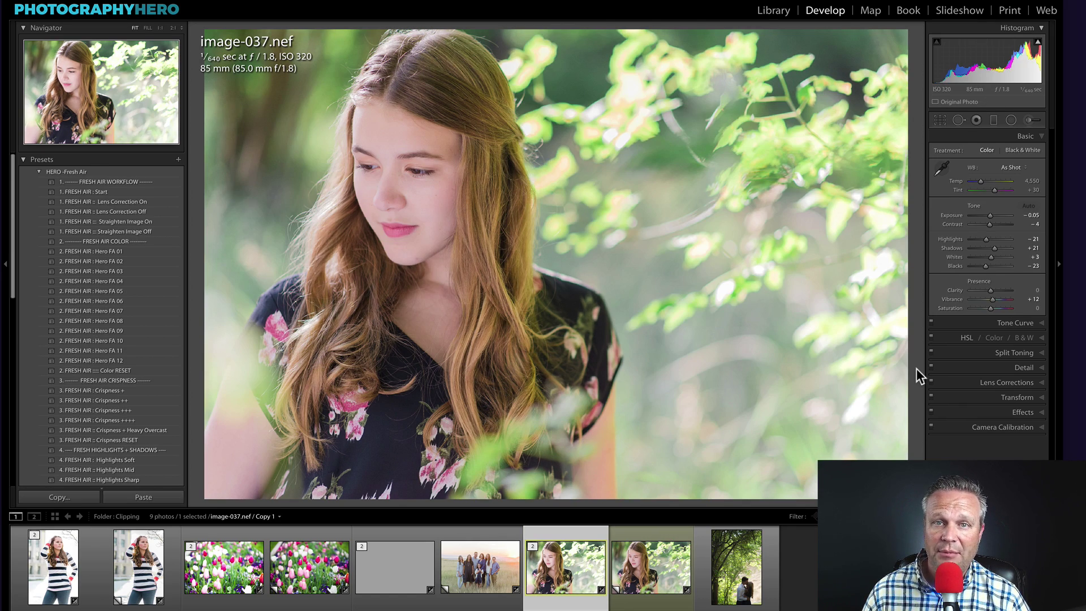
{"action": "key", "text": "Right"}
{"action": "key", "text": "Left"}
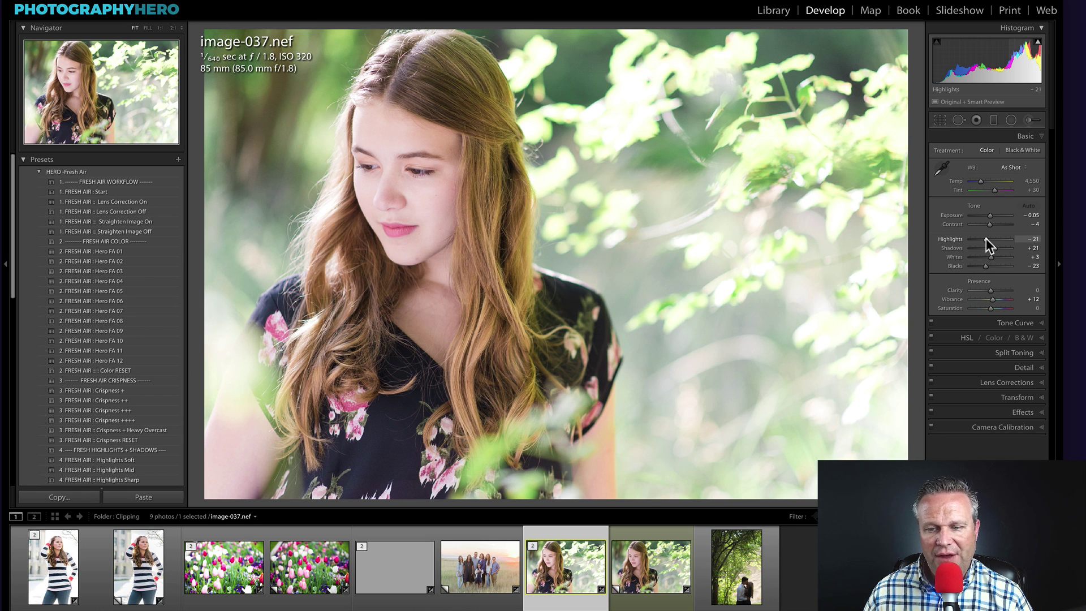
Set the original portrait's Highlights to -100 and Whites to -34, compare with Copy 1, show clipping.
{"action": "left_click_drag", "start_coordinate": [985, 238], "coordinate": [954, 242]}
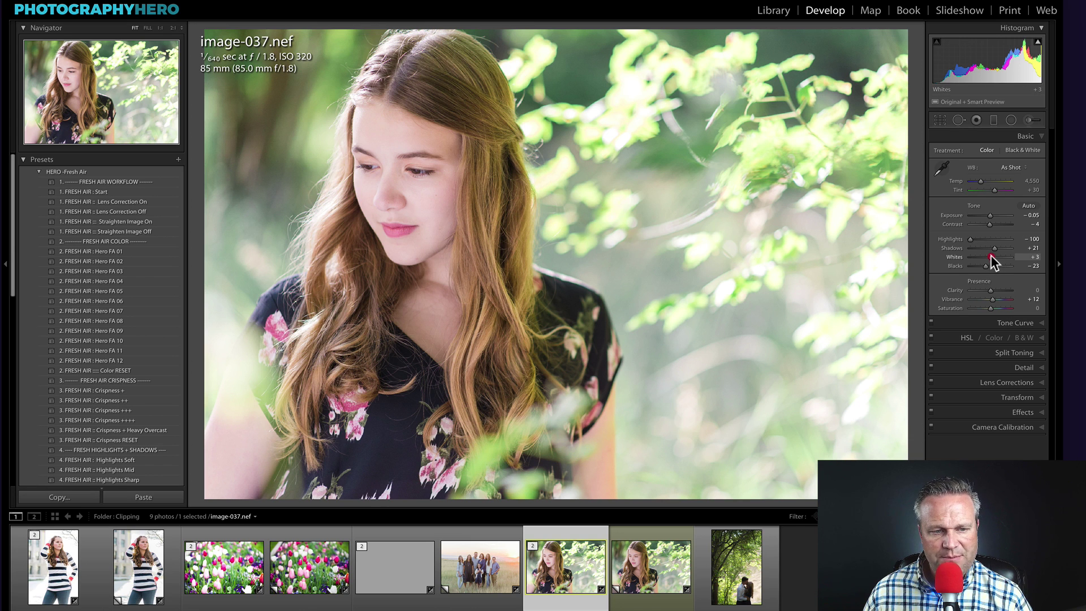
{"action": "left_click_drag", "start_coordinate": [991, 256], "coordinate": [982, 257]}
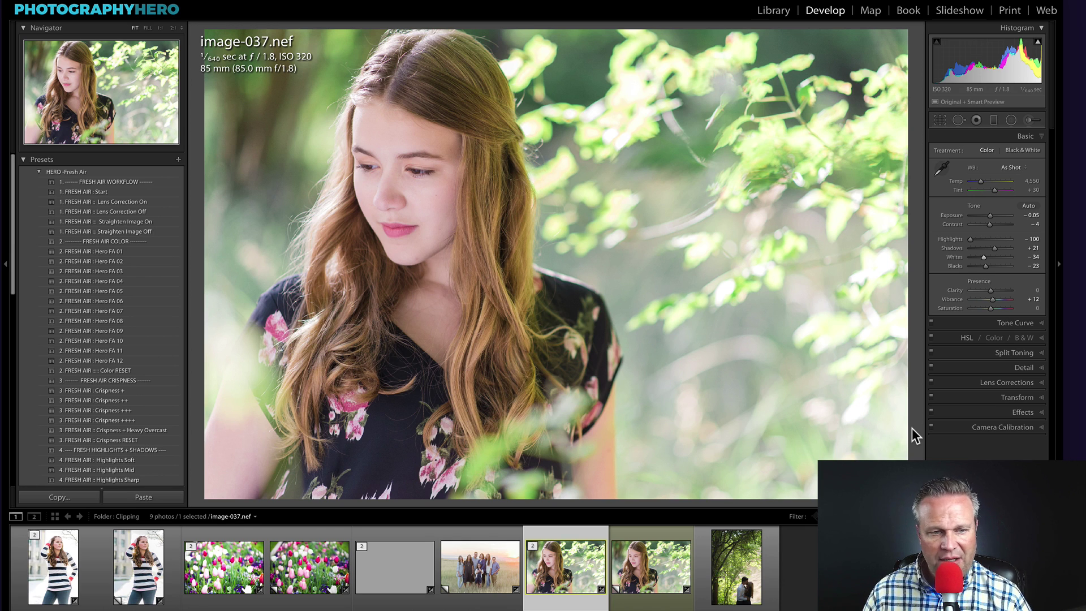
{"action": "key", "text": "Right"}
{"action": "key", "text": "Left"}
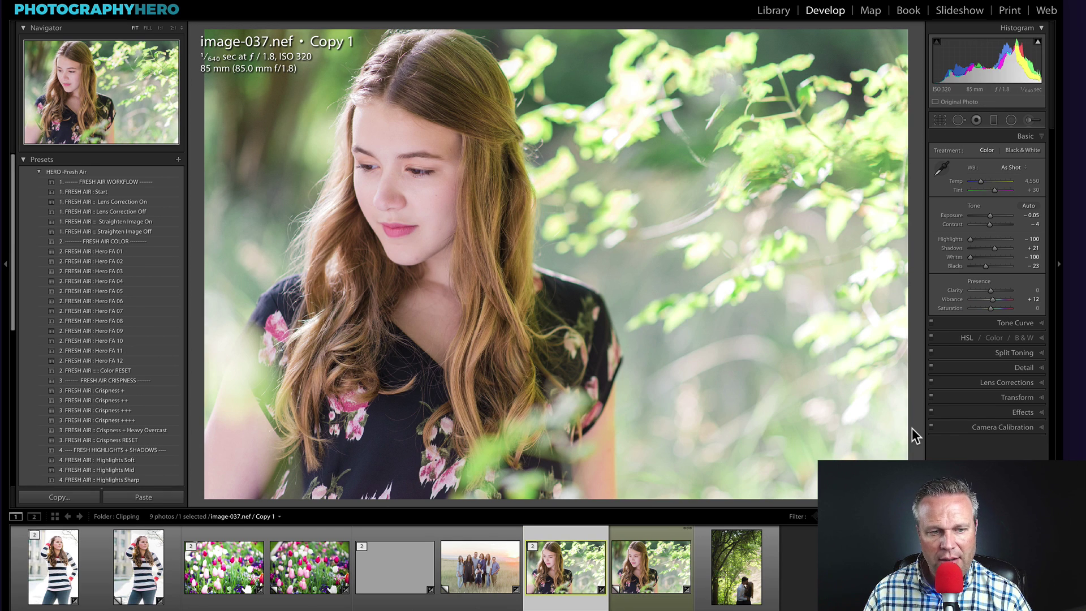
{"action": "key", "text": "Right"}
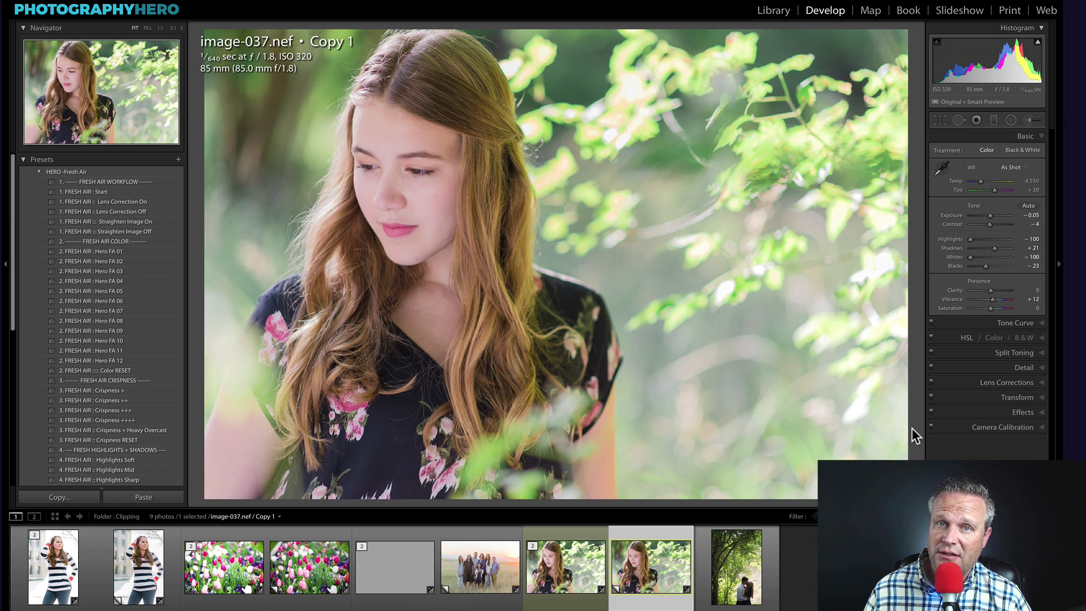
{"action": "key", "text": "Left"}
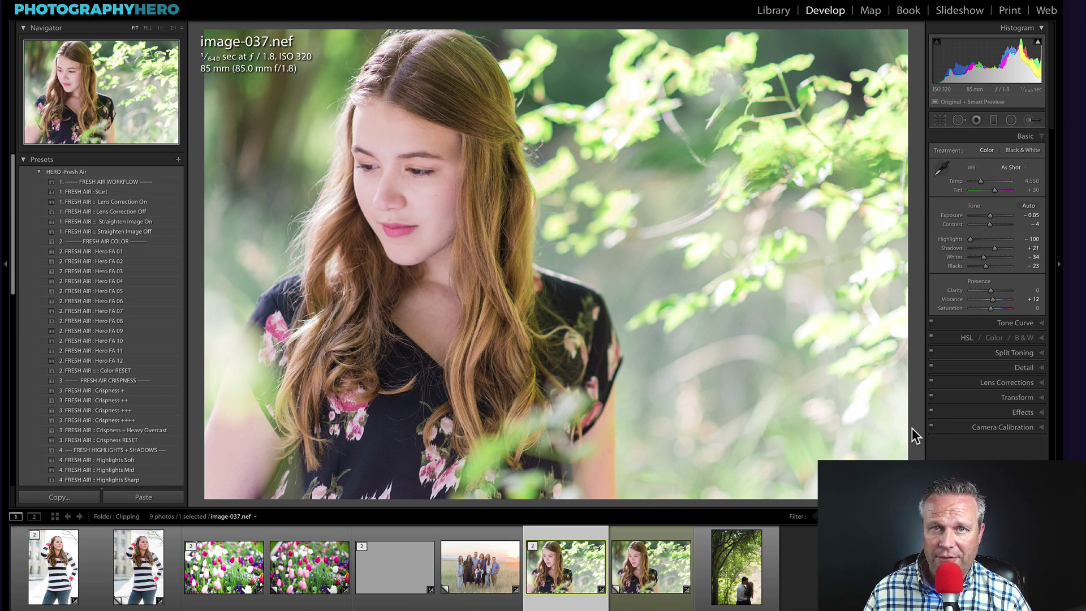
{"action": "key", "text": "j"}
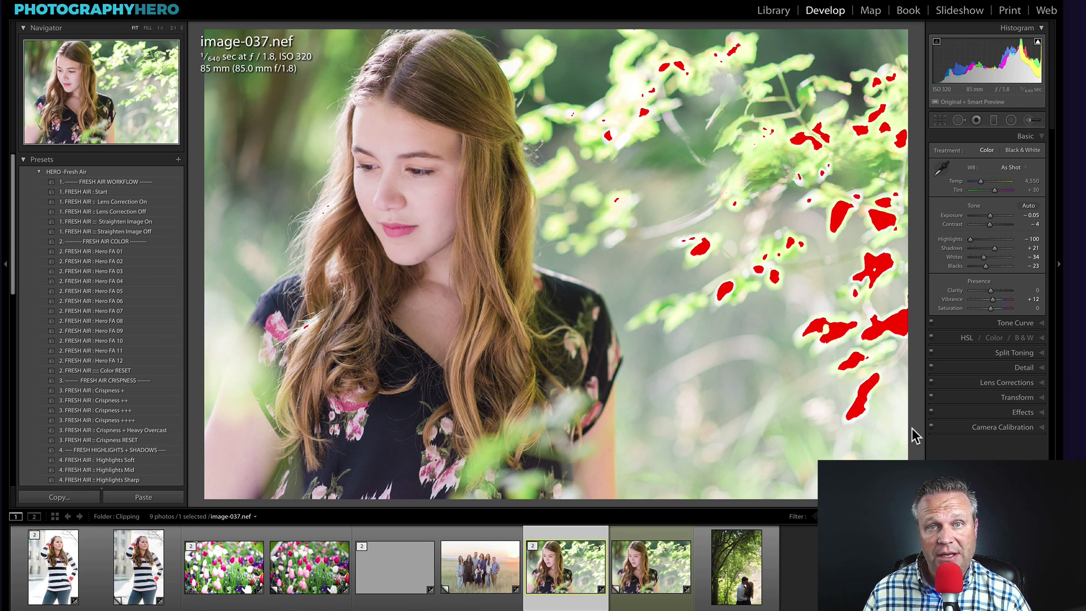
Hide the clipping overlay and open the couple photo DSC_9559.nef.
{"action": "key", "text": "j"}
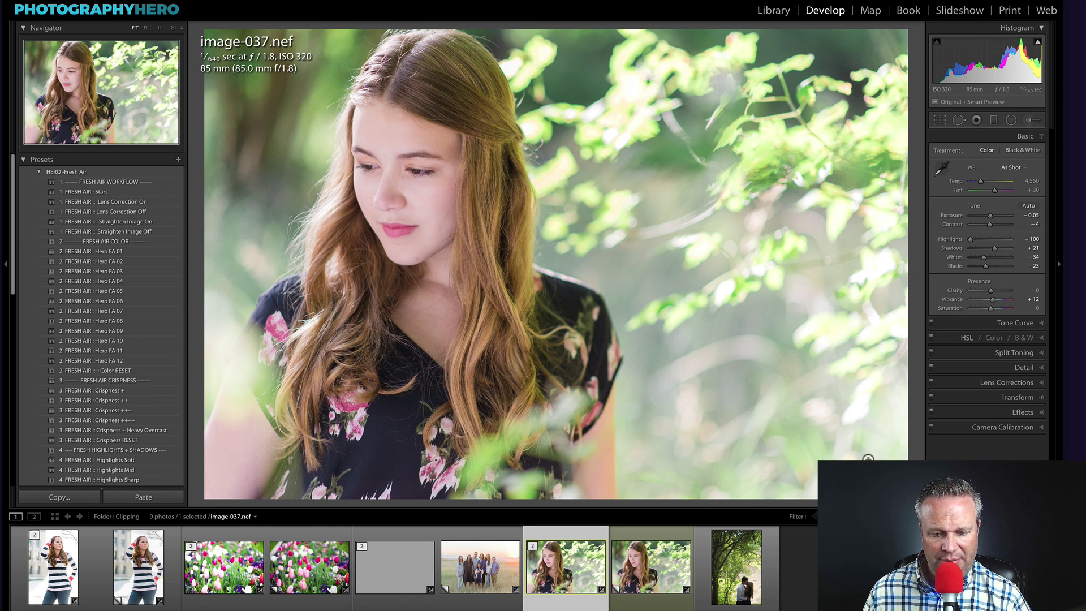
{"action": "left_click", "coordinate": [748, 588]}
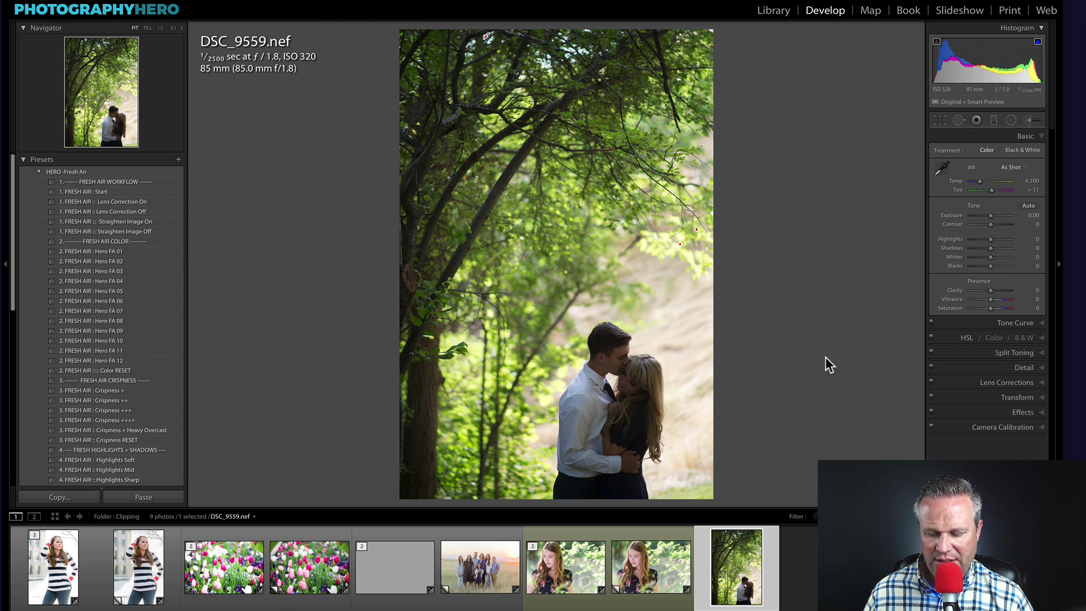
Turn on clipping warnings, glance at the family sunset photo, then return to DSC_9559.nef.
{"action": "key", "text": "j"}
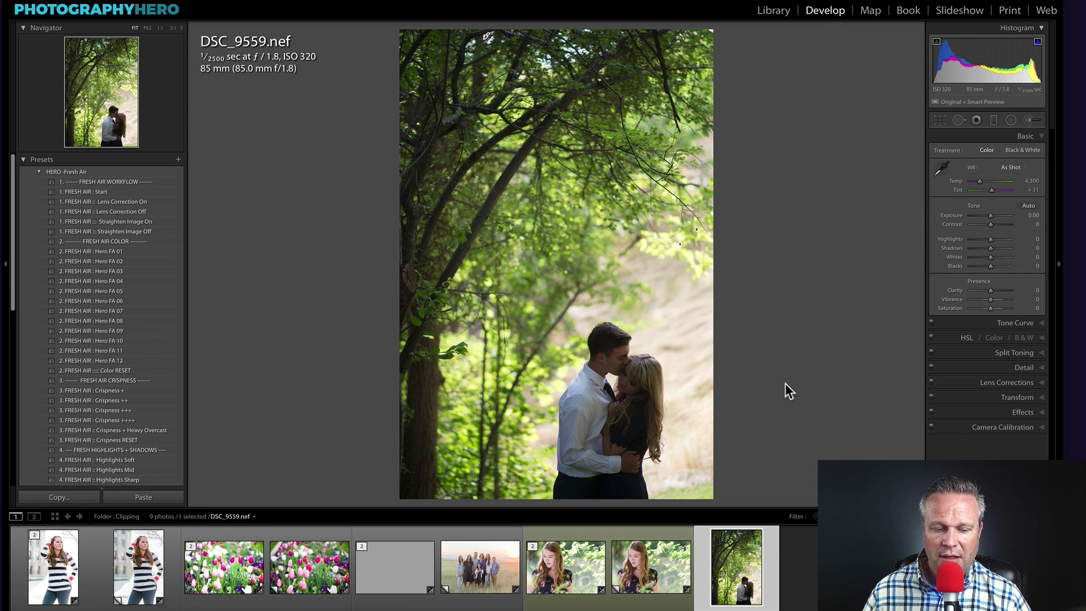
{"action": "left_click", "coordinate": [490, 583]}
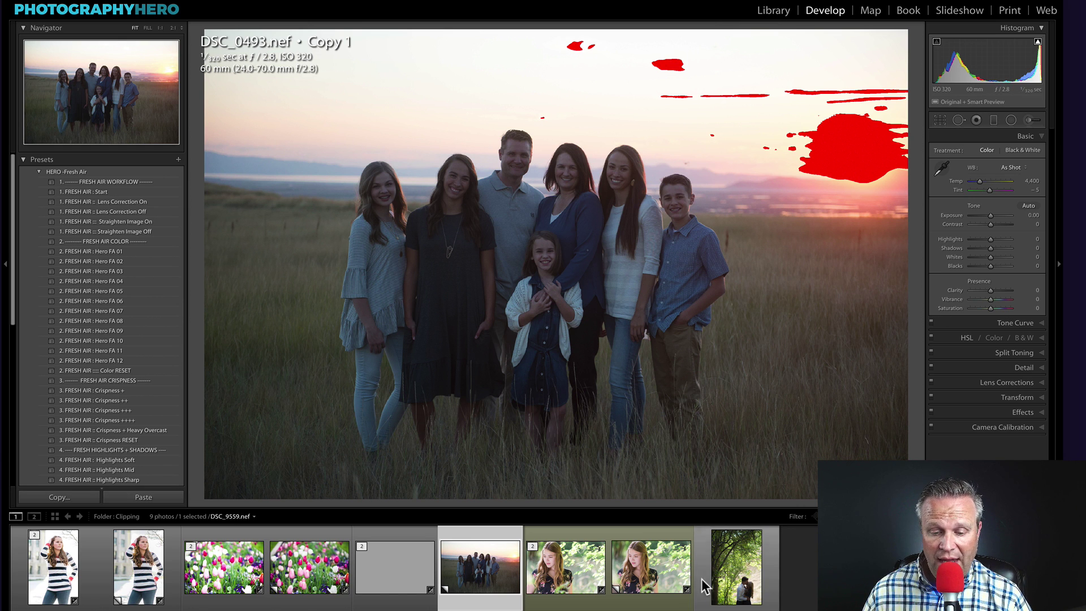
{"action": "left_click", "coordinate": [718, 591]}
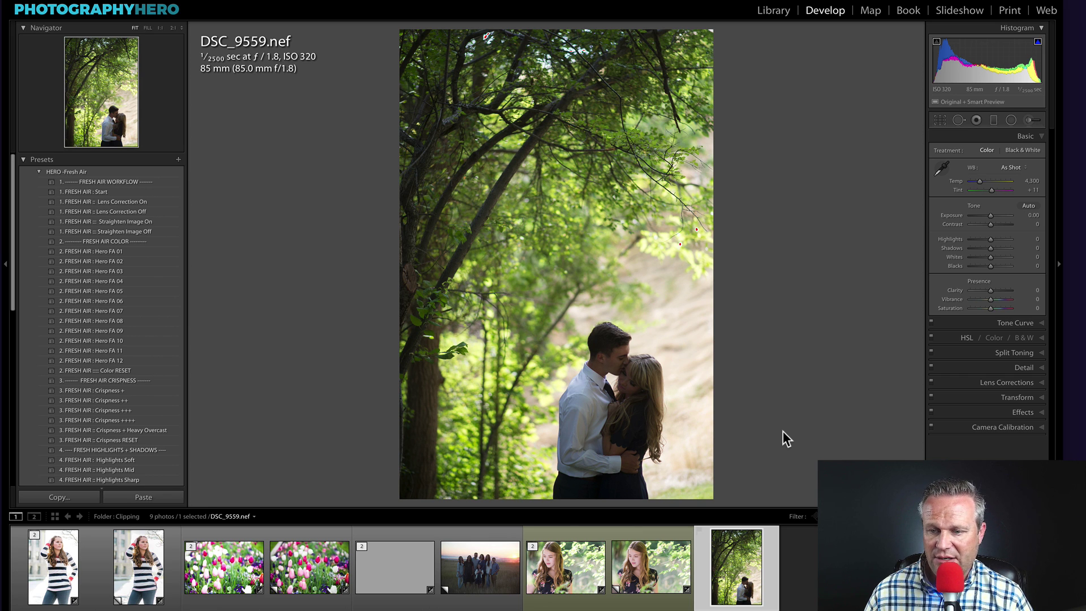
Apply Start, Lens Correction On, Hero FA 08 and Crispness +++ presets, then hide the clipping overlay.
{"action": "left_click", "coordinate": [117, 191]}
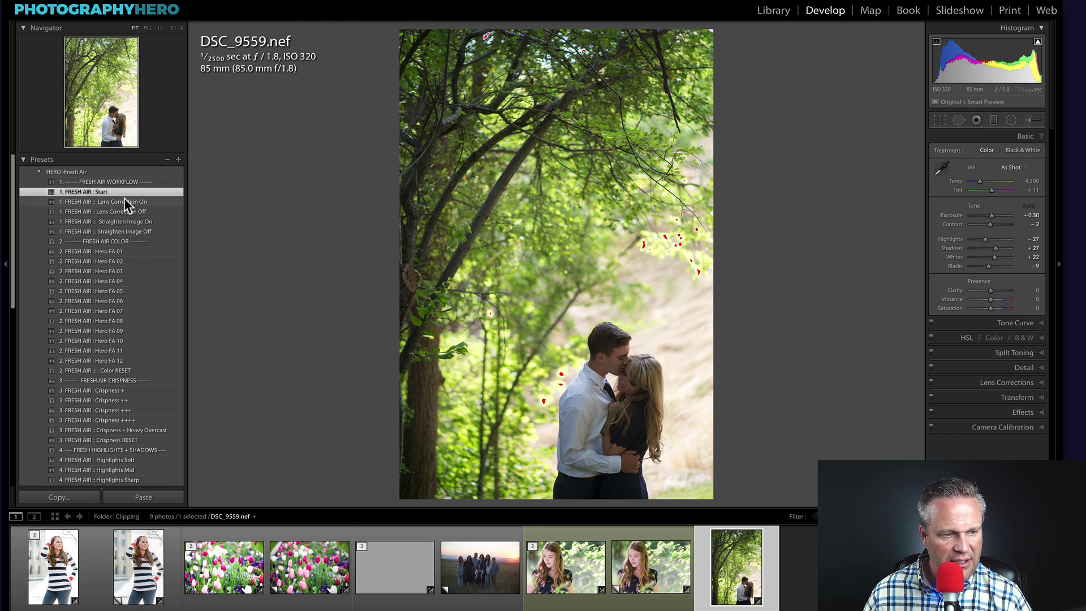
{"action": "left_click", "coordinate": [124, 199]}
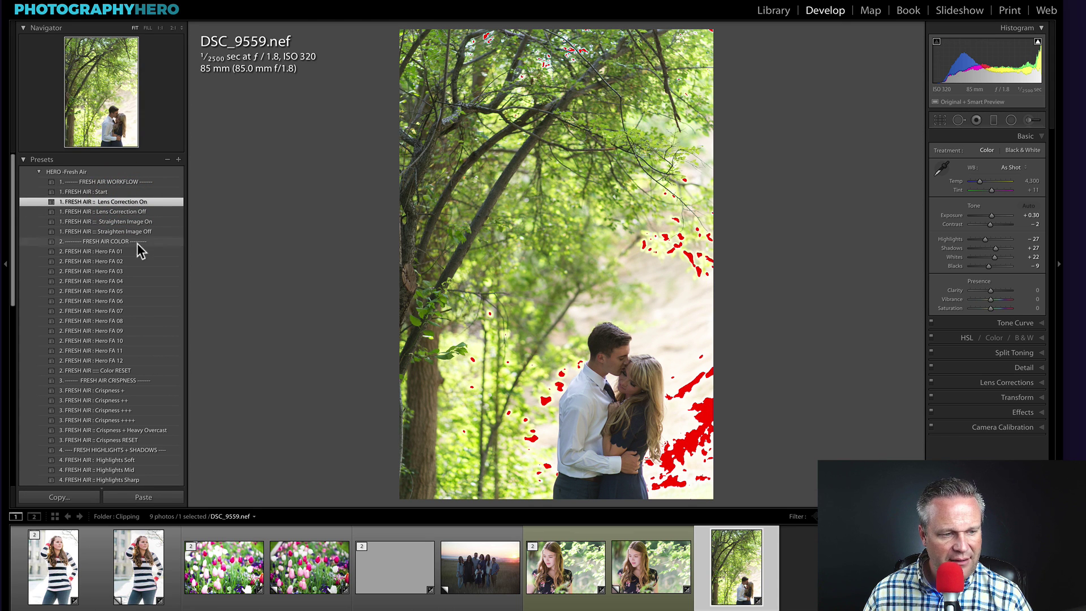
{"action": "left_click", "coordinate": [133, 320]}
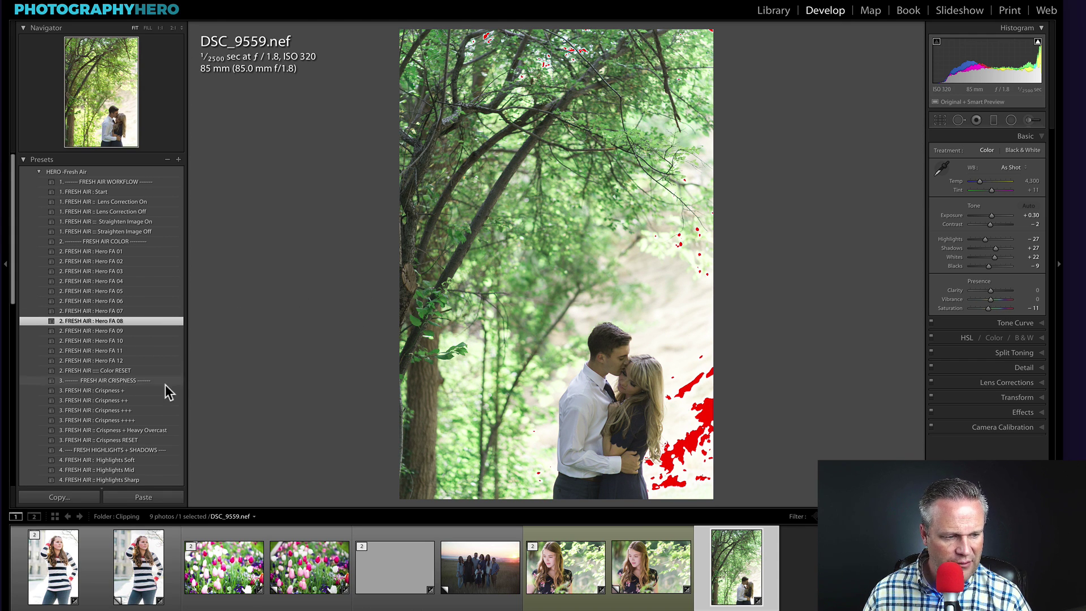
{"action": "left_click", "coordinate": [149, 410]}
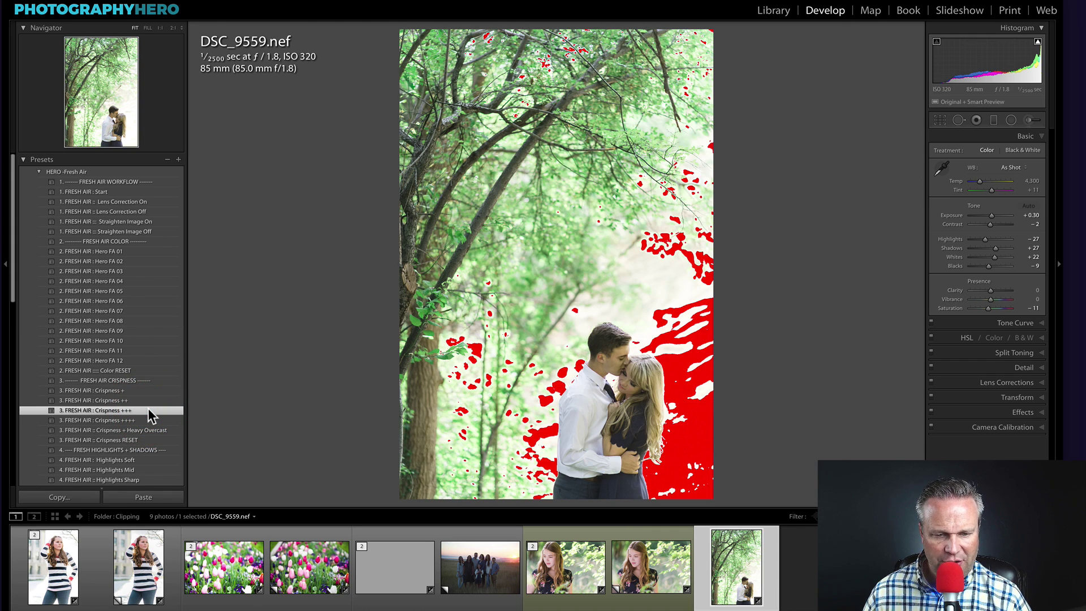
{"action": "left_click", "coordinate": [149, 410]}
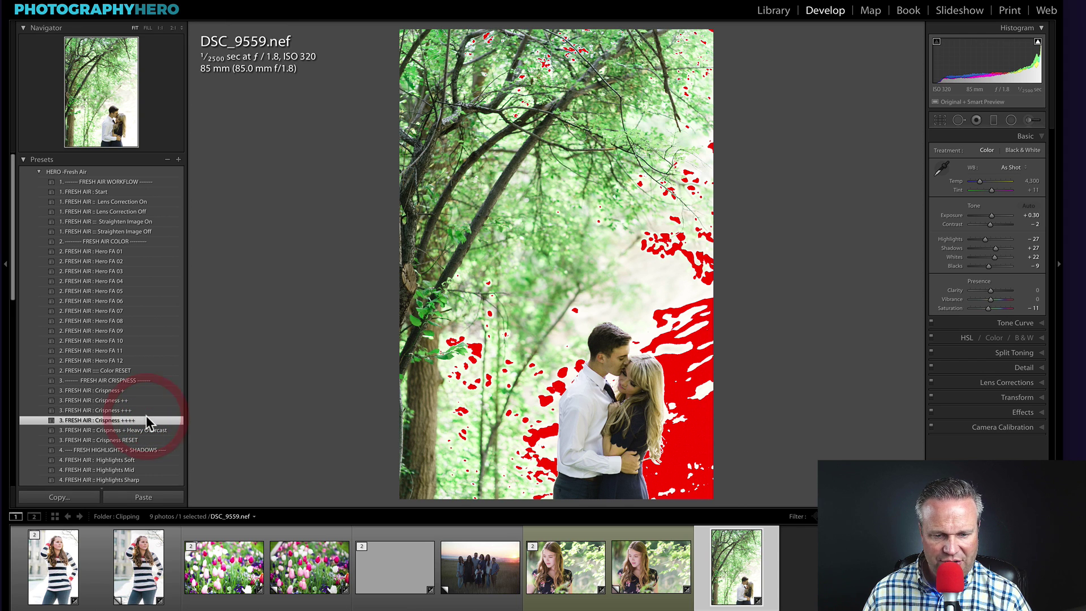
{"action": "left_click", "coordinate": [148, 410]}
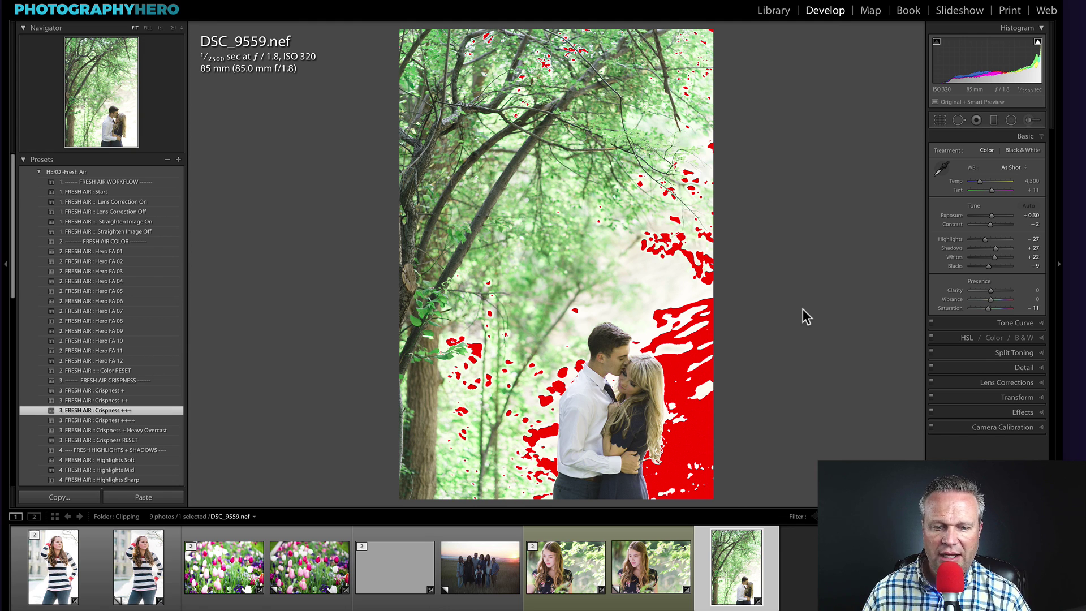
{"action": "key", "text": "j"}
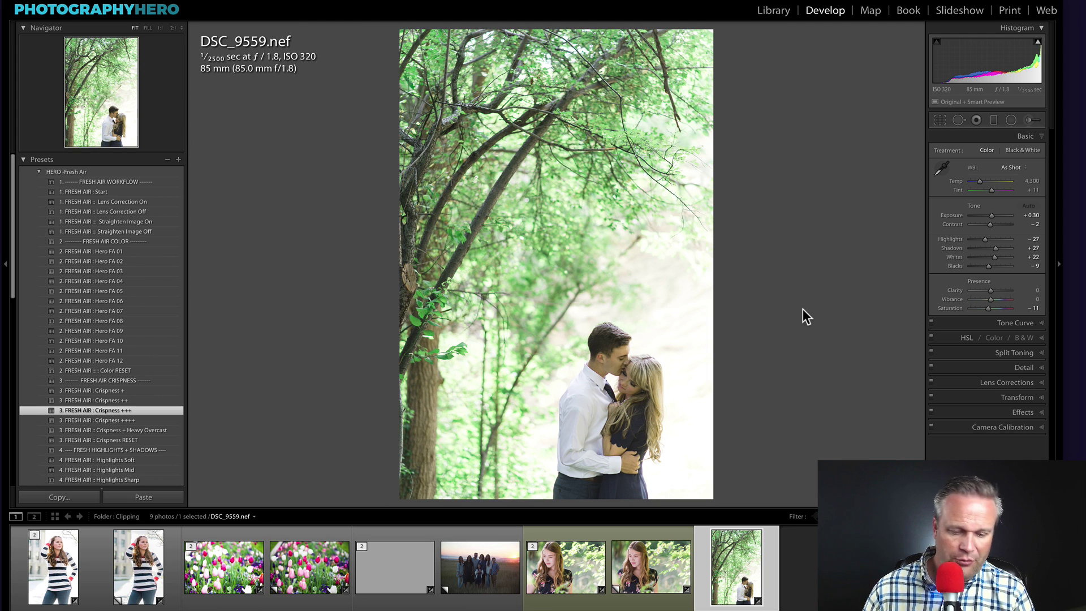
Create a virtual copy of DSC_9559.nef with Ctrl+'.
{"action": "key", "text": "ctrl+apostrophe"}
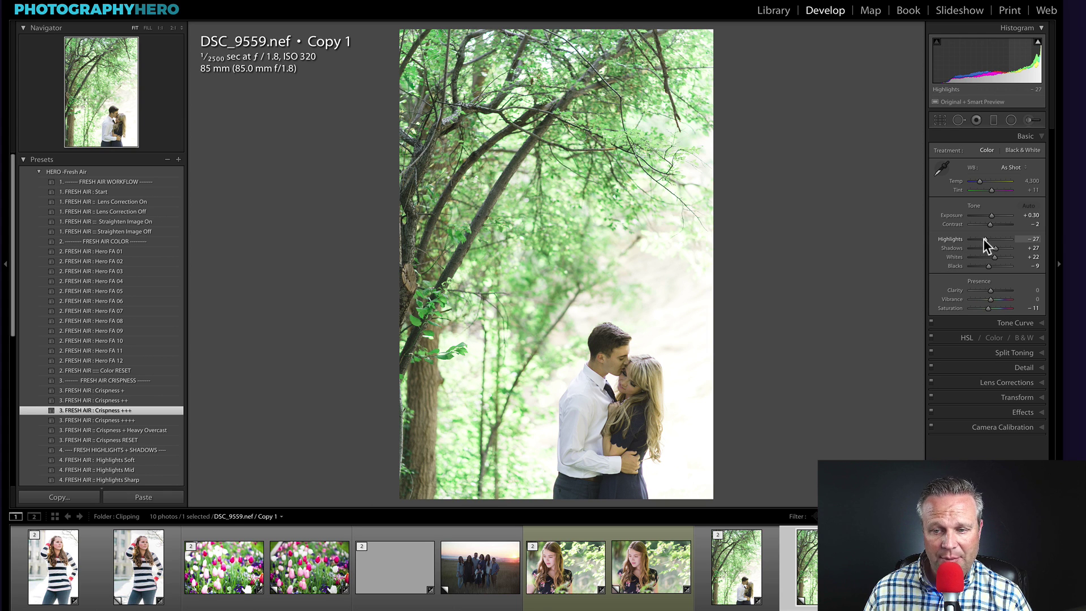
Give Copy 1 Highlights -100, Whites -44 and Exposure +0.55.
{"action": "left_click_drag", "start_coordinate": [983, 238], "coordinate": [968, 241]}
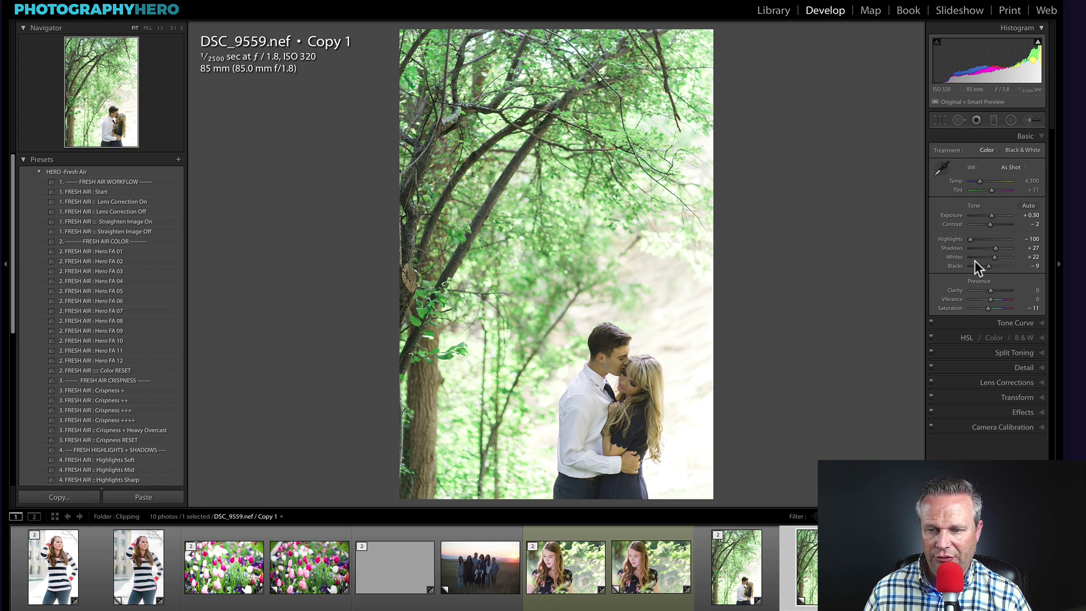
{"action": "left_click_drag", "start_coordinate": [993, 259], "coordinate": [978, 259]}
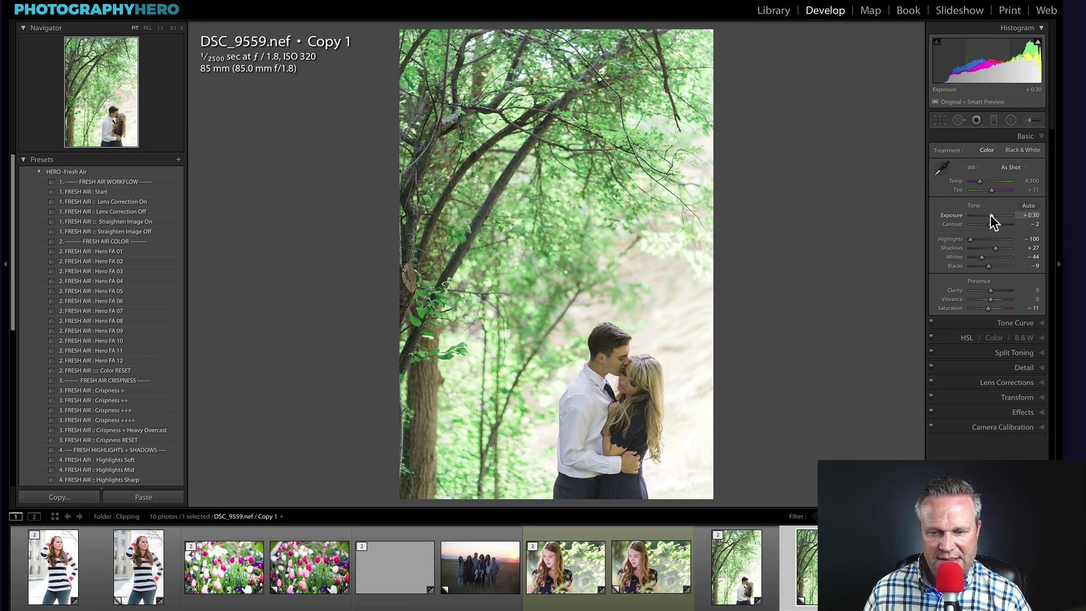
{"action": "left_click_drag", "start_coordinate": [990, 216], "coordinate": [992, 216]}
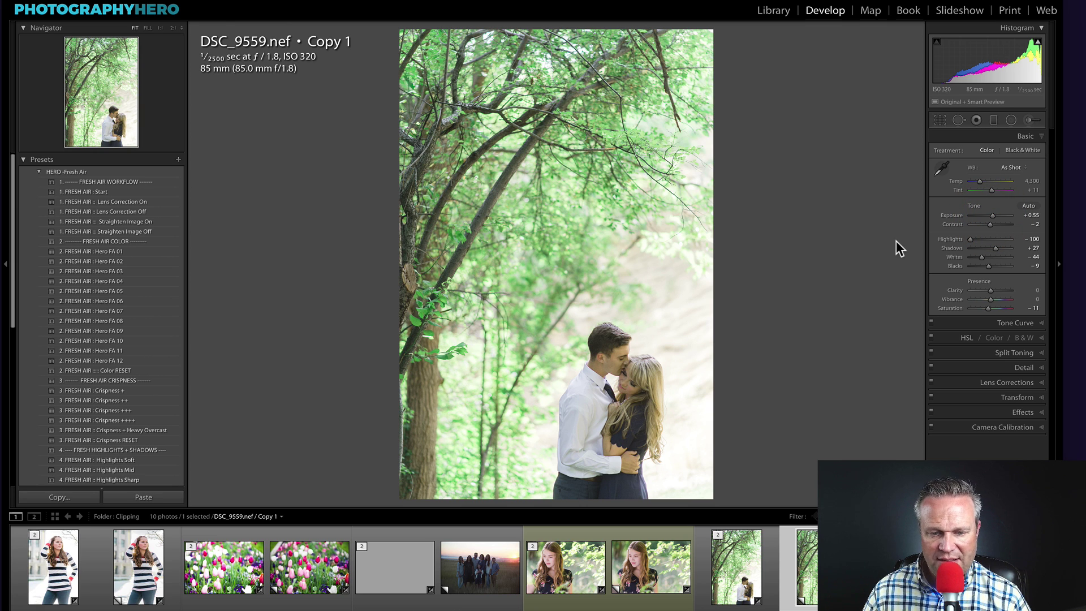
Flip between the original and the edited copy to compare, ending on Copy 1.
{"action": "key", "text": "Left"}
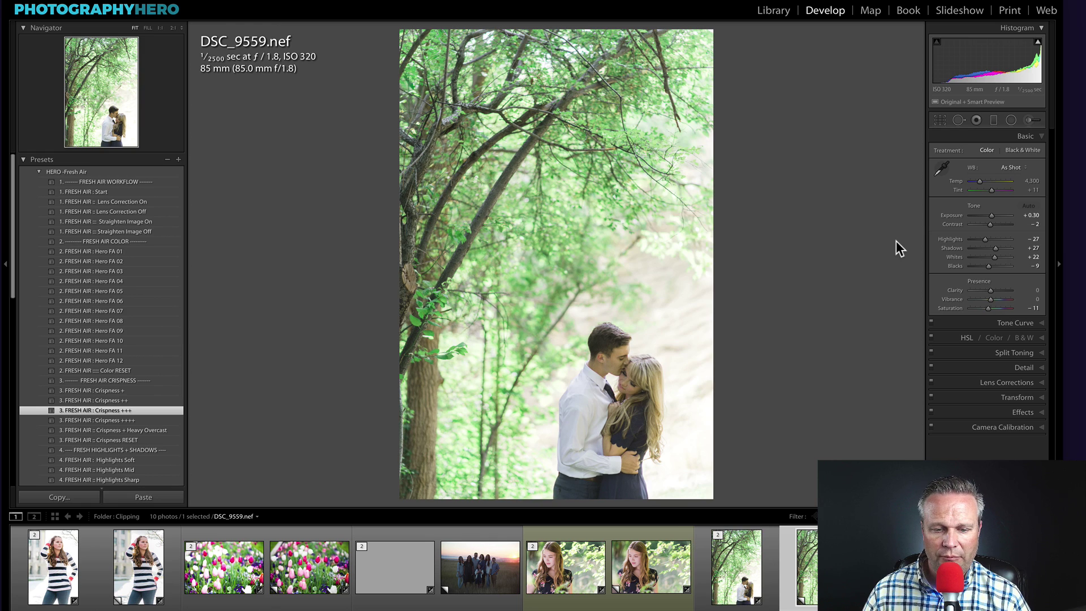
{"action": "key", "text": "Right"}
{"action": "key", "text": "Left"}
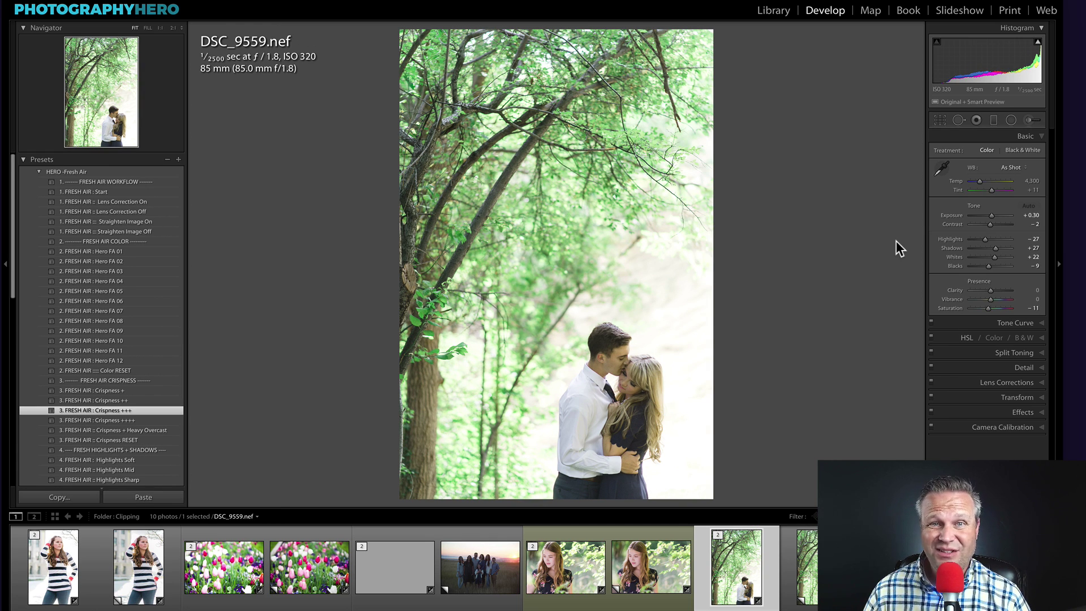
{"action": "key", "text": "Right"}
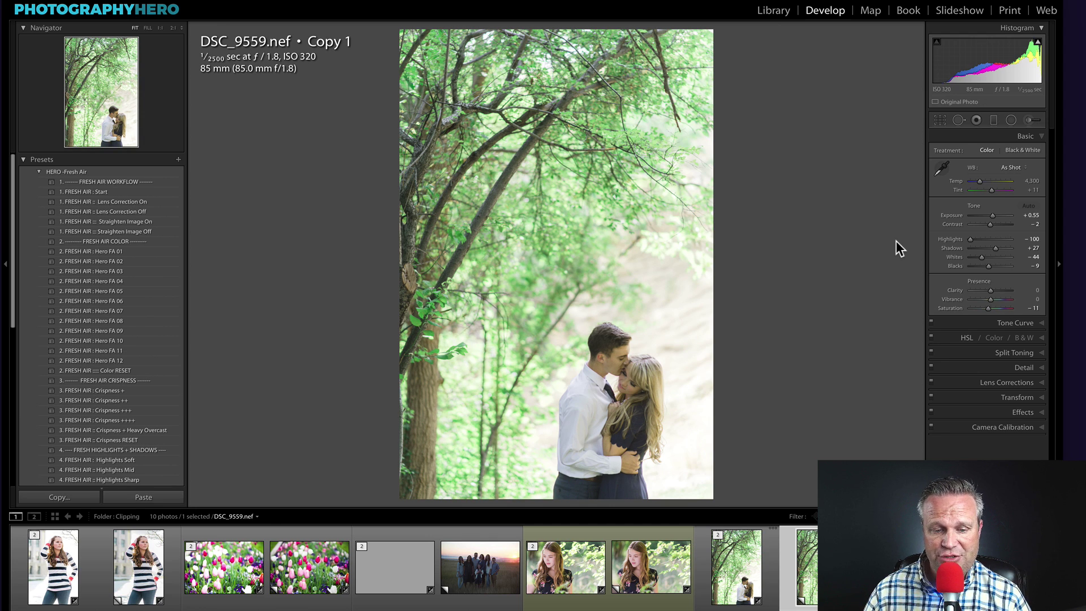